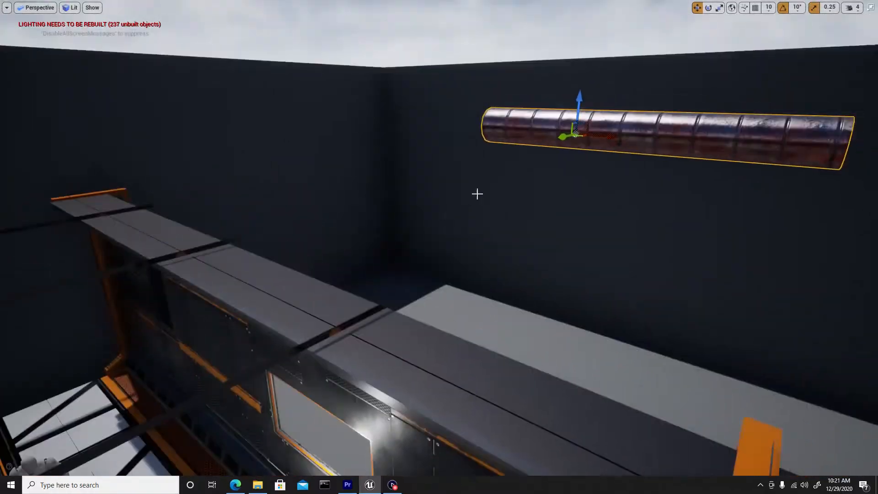
# Step: Move the metal pipe from outside the building into the corridor, along the lower part of the side wall
pyautogui.moveTo(586, 123); pyautogui.dragTo(112, 383)
pyautogui.moveTo(210, 319)
pyautogui.mouseDown(button='right')
pyautogui.moveTo(150, 361)
pyautogui.moveTo(158, 334)
pyautogui.moveTo(228, 332)
pyautogui.moveTo(274, 318)
pyautogui.moveTo(213, 306)
pyautogui.mouseUp(button='right')
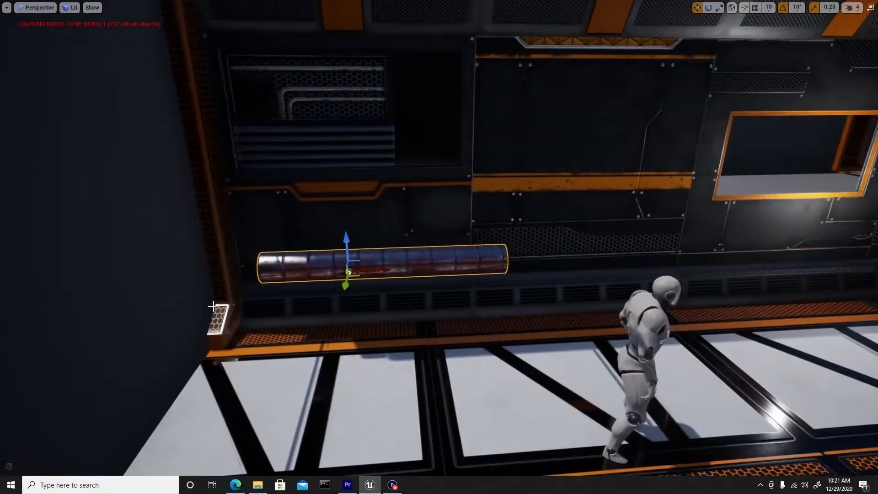
pyautogui.moveTo(366, 273); pyautogui.dragTo(493, 280)
pyautogui.moveTo(493, 281); pyautogui.dragTo(663, 275, button='right')
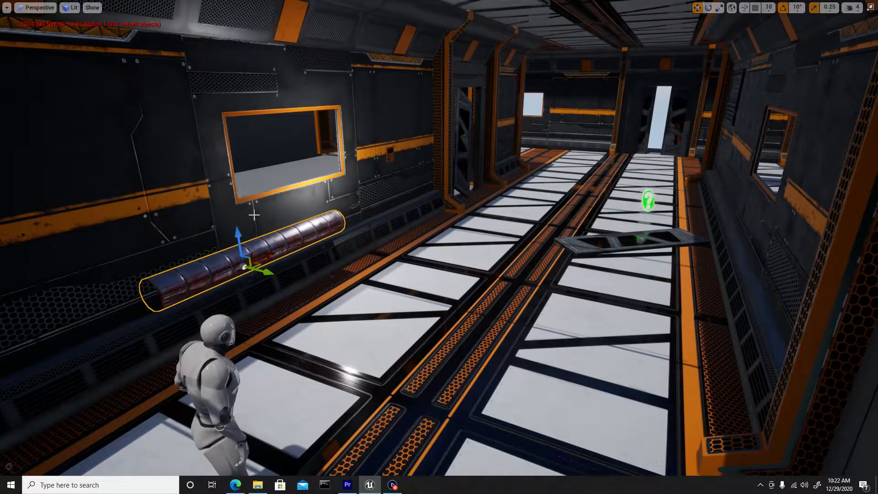
# Step: Duplicate the pipe and position the copy just below the ceiling, along the upper edge of the same corridor wall
pyautogui.keyDown('alt'); pyautogui.moveTo(230, 233); pyautogui.dragTo(315, 209); pyautogui.keyUp('alt')
pyautogui.moveTo(314, 209); pyautogui.dragTo(318, 247, button='right')
pyautogui.moveTo(371, 305); pyautogui.dragTo(385, 152)
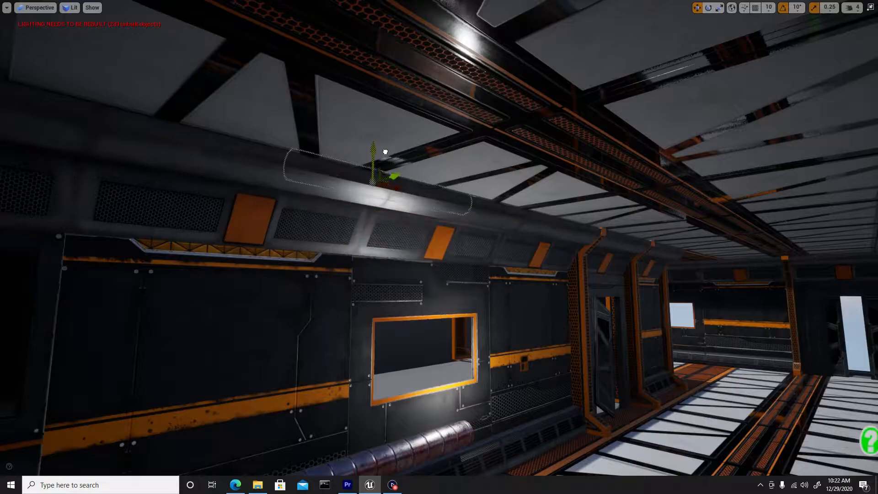
pyautogui.moveTo(397, 190); pyautogui.dragTo(447, 191)
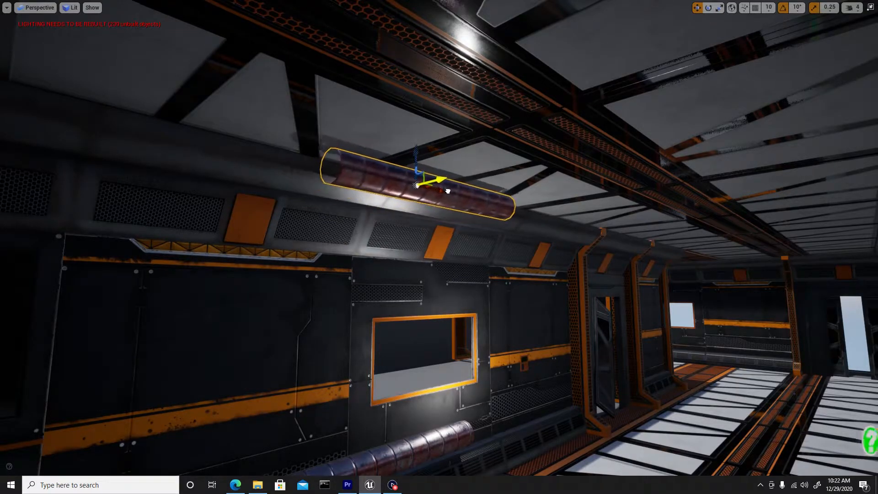
pyautogui.moveTo(418, 161)
pyautogui.mouseDown()
pyautogui.moveTo(418, 138)
pyautogui.moveTo(421, 158)
pyautogui.moveTo(421, 149)
pyautogui.mouseUp()
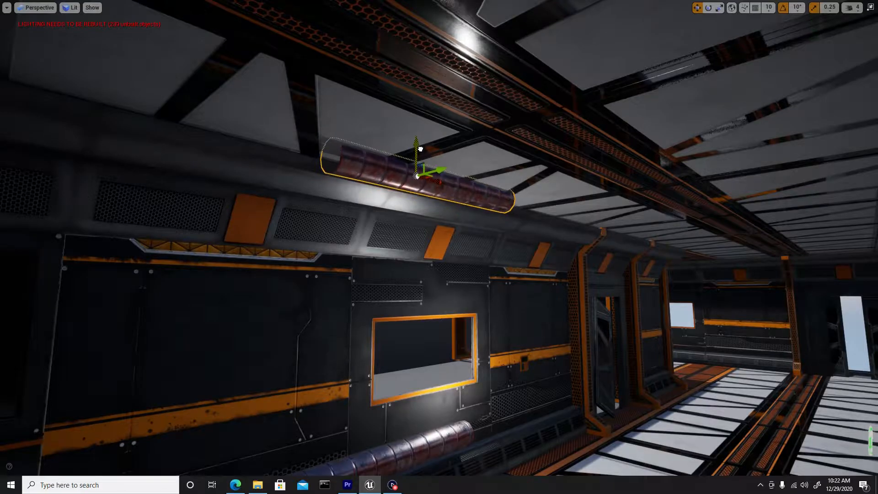
pyautogui.moveTo(398, 204); pyautogui.dragTo(422, 163, button='right')
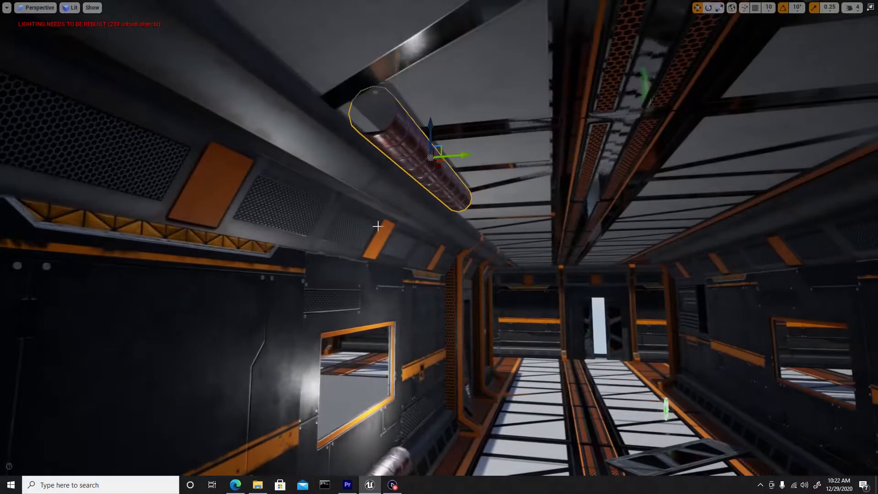
pyautogui.moveTo(431, 136); pyautogui.dragTo(430, 138)
# Step: Extend the ceiling pipe along the corridor wall with two more copies placed end to end
pyautogui.moveTo(476, 225); pyautogui.dragTo(478, 178, button='right')
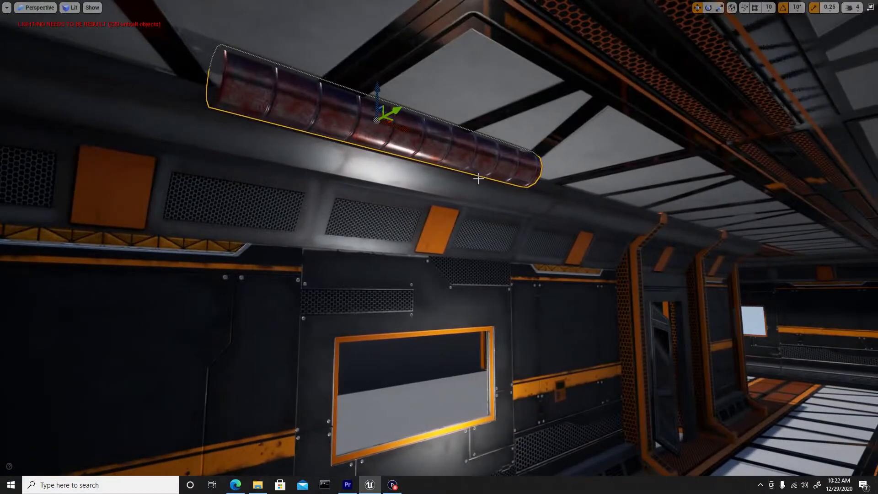
pyautogui.keyDown('alt'); pyautogui.moveTo(397, 125); pyautogui.dragTo(597, 167); pyautogui.keyUp('alt')
pyautogui.moveTo(596, 171); pyautogui.dragTo(614, 213, button='right')
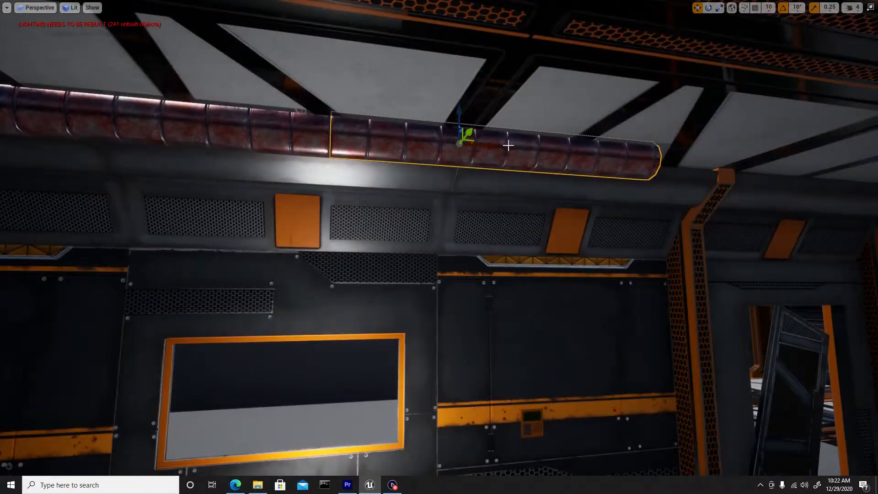
pyautogui.keyDown('alt'); pyautogui.moveTo(485, 147); pyautogui.dragTo(762, 145); pyautogui.keyUp('alt')
# Step: Duplicate the last ceiling pipe and turn the copy crosswise so it spans the corridor ceiling
pyautogui.moveTo(550, 236); pyautogui.dragTo(659, 231, button='right')
pyautogui.press('s')
pyautogui.moveTo(467, 153); pyautogui.dragTo(440, 153, button='right')
pyautogui.keyDown('alt'); pyautogui.moveTo(426, 146); pyautogui.dragTo(492, 144); pyautogui.keyUp('alt')
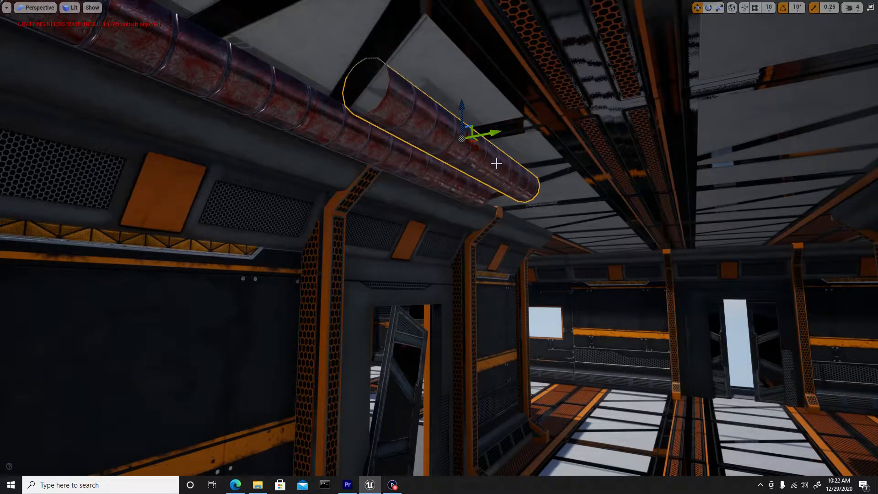
pyautogui.moveTo(497, 123); pyautogui.dragTo(544, 129)
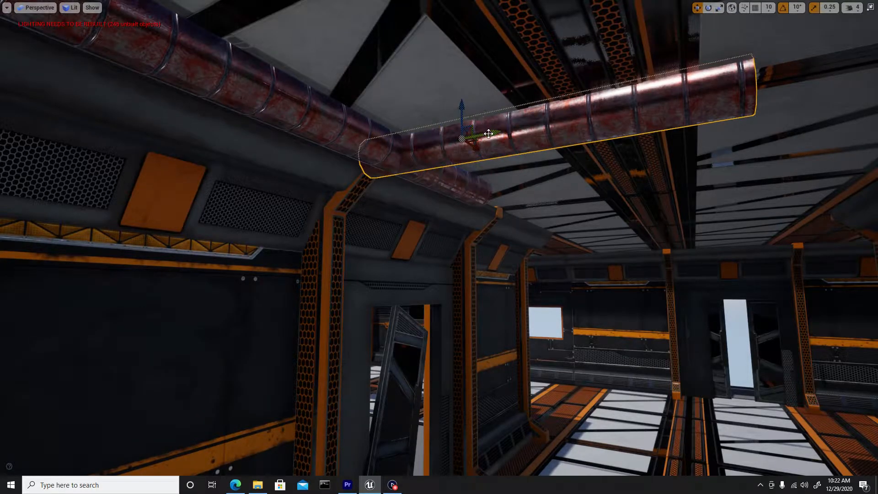
pyautogui.moveTo(475, 147); pyautogui.dragTo(535, 161)
# Step: Align the crosswise pipe with the end of the wall run and duplicate it to extend farther across the corridor
pyautogui.press('w')
pyautogui.moveTo(545, 251); pyautogui.dragTo(94, 250, button='right')
pyautogui.press('s')
pyautogui.press('w')
pyautogui.press('s')
pyautogui.press('w')
pyautogui.press('s')
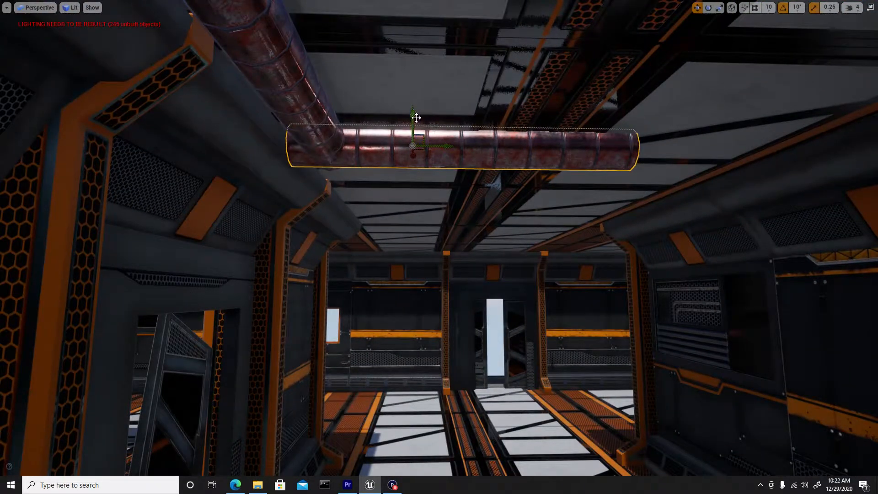
pyautogui.moveTo(435, 146); pyautogui.dragTo(406, 134)
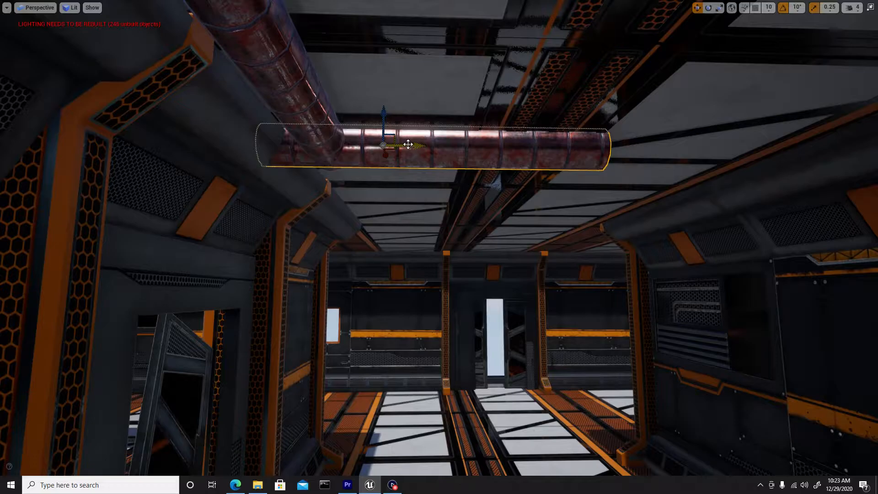
pyautogui.keyDown('alt'); pyautogui.moveTo(409, 145); pyautogui.dragTo(747, 142); pyautogui.keyUp('alt')
# Step: Select two pipes of the wall run and copy them beyond the crosswise pipe, continuing down the corridor ceiling
pyautogui.moveTo(746, 142); pyautogui.dragTo(557, 206, button='right')
pyautogui.press('s')
pyautogui.press('w')
pyautogui.click(368, 194)
pyautogui.keyDown('ctrl'); pyautogui.click(246, 201); pyautogui.keyUp('ctrl')
pyautogui.keyDown('ctrl'); pyautogui.click(216, 206); pyautogui.keyUp('ctrl')
pyautogui.click(225, 206)
pyautogui.keyDown('ctrl'); pyautogui.click(364, 177); pyautogui.keyUp('ctrl')
pyautogui.keyDown('alt'); pyautogui.moveTo(357, 177); pyautogui.dragTo(686, 94); pyautogui.keyUp('alt')
pyautogui.moveTo(685, 94); pyautogui.dragTo(480, 160, button='right')
pyautogui.moveTo(477, 195); pyautogui.dragTo(421, 7)
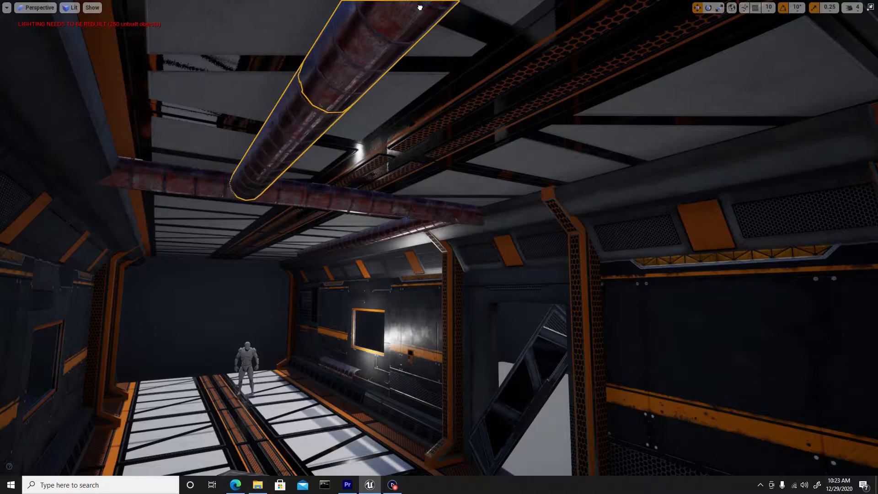
# Step: Extend the new run with a copied pipe, and place a further copy turned crosswise at the run's end
pyautogui.moveTo(349, 88); pyautogui.dragTo(208, 98, button='right')
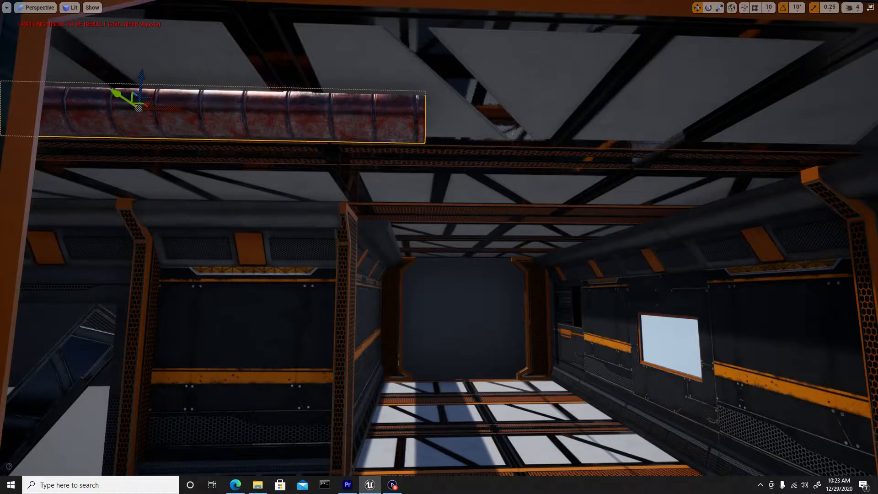
pyautogui.keyDown('alt'); pyautogui.moveTo(160, 109); pyautogui.dragTo(601, 133); pyautogui.keyUp('alt')
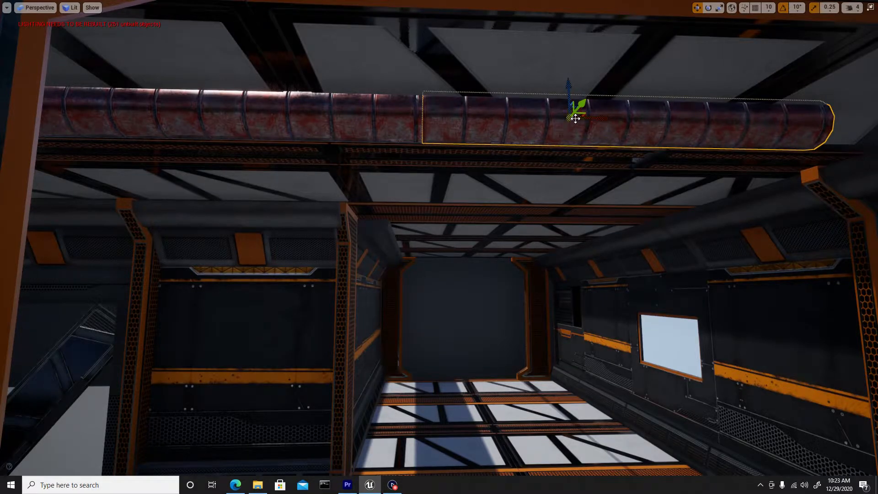
pyautogui.press('e')
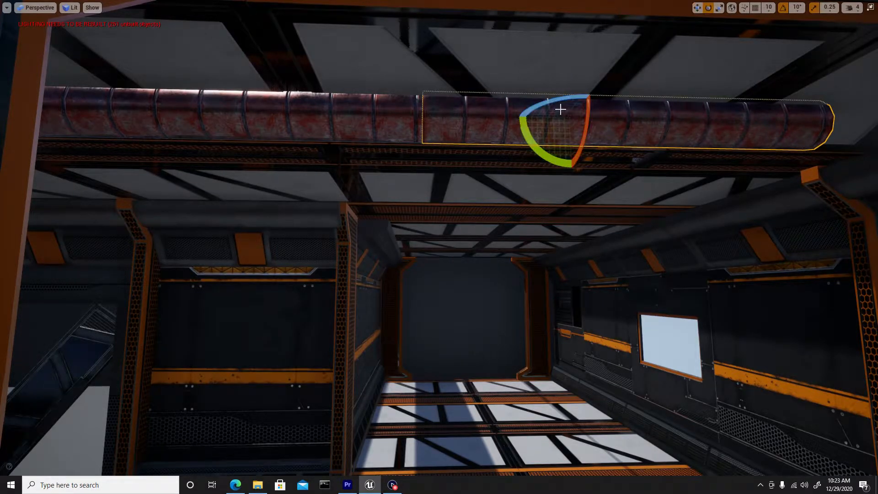
pyautogui.moveTo(539, 106); pyautogui.dragTo(518, 103)
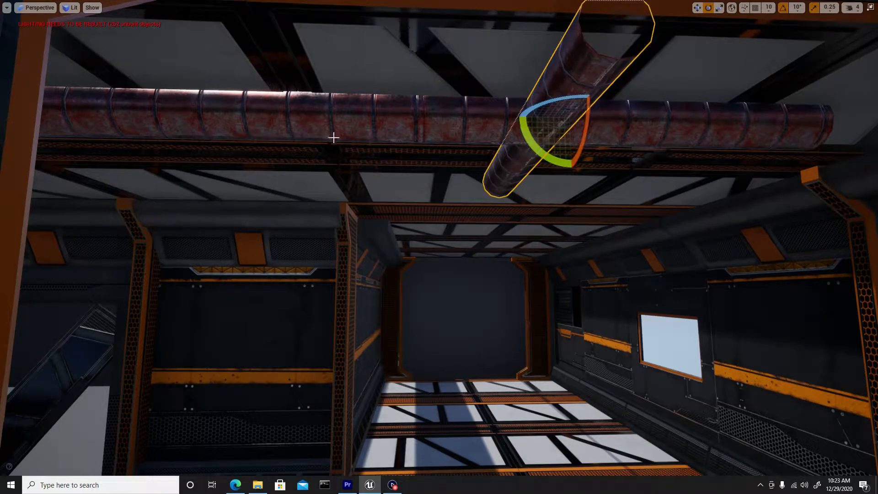
pyautogui.press('w')
pyautogui.moveTo(591, 118); pyautogui.dragTo(846, 126)
pyautogui.moveTo(696, 197)
pyautogui.mouseDown(button='right')
pyautogui.moveTo(795, 197)
pyautogui.moveTo(696, 197)
pyautogui.mouseUp(button='right')
pyautogui.moveTo(531, 57); pyautogui.dragTo(472, 174)
# Step: Extend the crosswise pipe along the side corridor ceiling with two more copies placed end to end
pyautogui.moveTo(473, 174); pyautogui.dragTo(477, 270, button='right')
pyautogui.moveTo(453, 238)
pyautogui.mouseDown(button='right')
pyautogui.moveTo(441, 233)
pyautogui.moveTo(453, 237)
pyautogui.mouseUp(button='right')
pyautogui.press('s')
pyautogui.keyDown('alt'); pyautogui.moveTo(757, 145); pyautogui.dragTo(403, 170); pyautogui.keyUp('alt')
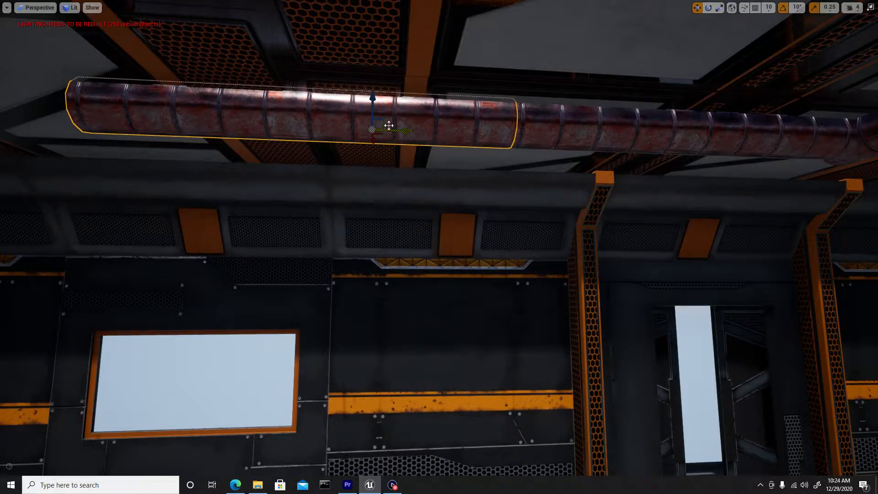
pyautogui.moveTo(373, 159); pyautogui.dragTo(316, 158, button='right')
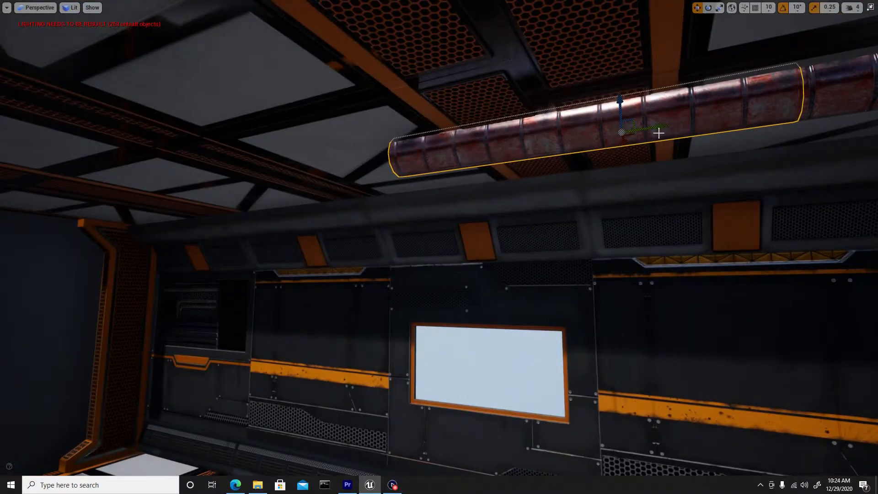
pyautogui.keyDown('alt'); pyautogui.moveTo(633, 144); pyautogui.dragTo(340, 192); pyautogui.keyUp('alt')
# Step: Duplicate the last side-corridor pipe, turn the copy crosswise and move it to the end of that run
pyautogui.moveTo(338, 194); pyautogui.dragTo(616, 193, button='right')
pyautogui.keyDown('alt'); pyautogui.moveTo(727, 182); pyautogui.dragTo(665, 181); pyautogui.keyUp('alt')
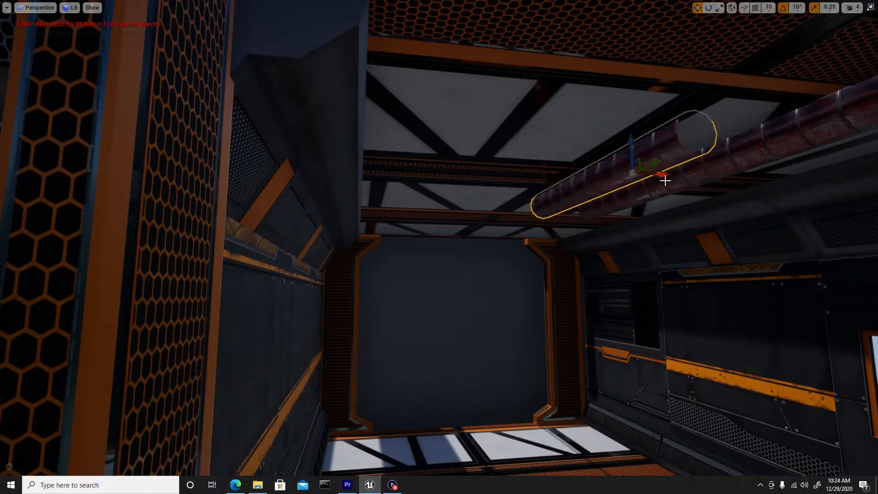
pyautogui.press('e')
pyautogui.moveTo(613, 167); pyautogui.dragTo(599, 229)
pyautogui.press('w')
pyautogui.moveTo(557, 257); pyautogui.dragTo(542, 254, button='right')
pyautogui.press('w')
pyautogui.moveTo(717, 142); pyautogui.dragTo(612, 195)
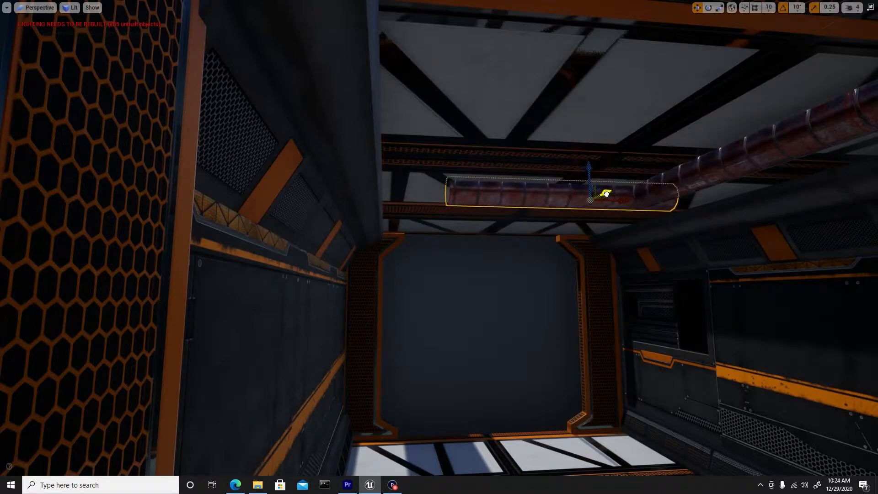
# Step: Align the crosswise pipe flush with the side run's end and duplicate it to extend toward the wall
pyautogui.press('w')
pyautogui.moveTo(603, 201)
pyautogui.mouseDown(button='right')
pyautogui.moveTo(592, 199)
pyautogui.moveTo(604, 198)
pyautogui.mouseUp(button='right')
pyautogui.press('Delete')
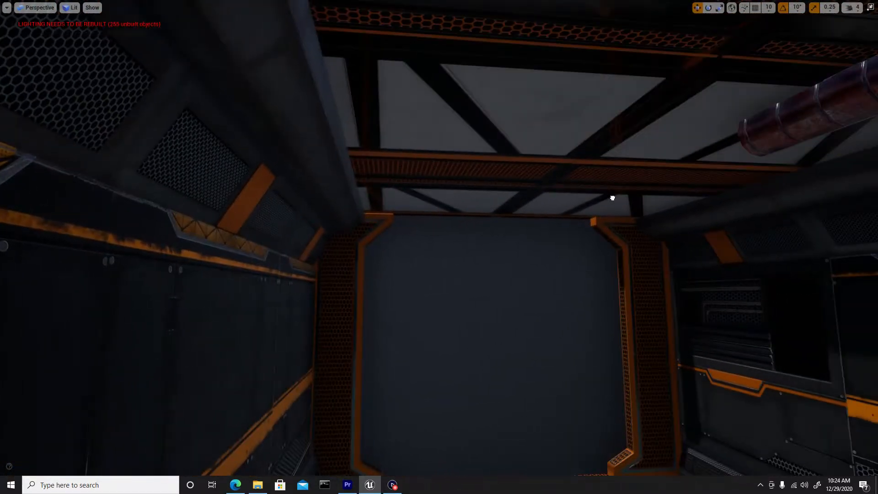
pyautogui.hotkey('ctrl', 'z')
pyautogui.moveTo(721, 134); pyautogui.dragTo(677, 141)
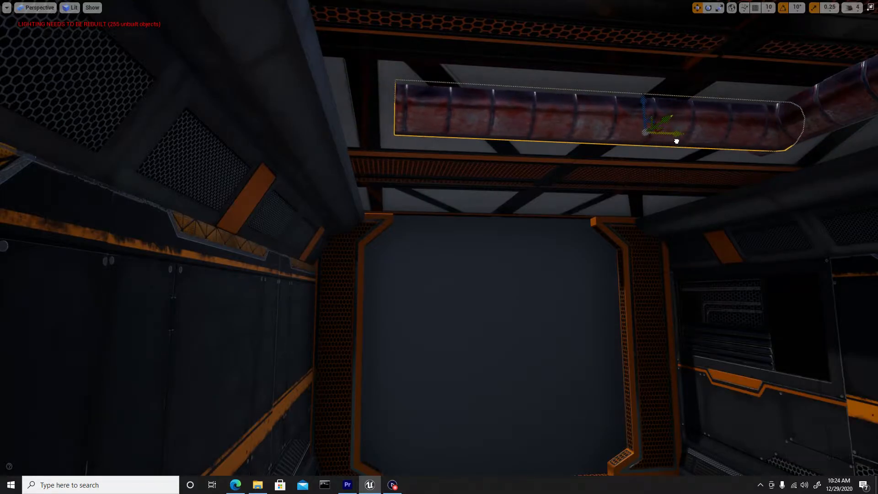
pyautogui.moveTo(673, 142); pyautogui.dragTo(649, 137, button='right')
pyautogui.moveTo(641, 257)
pyautogui.mouseDown(button='right')
pyautogui.moveTo(617, 257)
pyautogui.moveTo(659, 257)
pyautogui.moveTo(641, 257)
pyautogui.mouseUp(button='right')
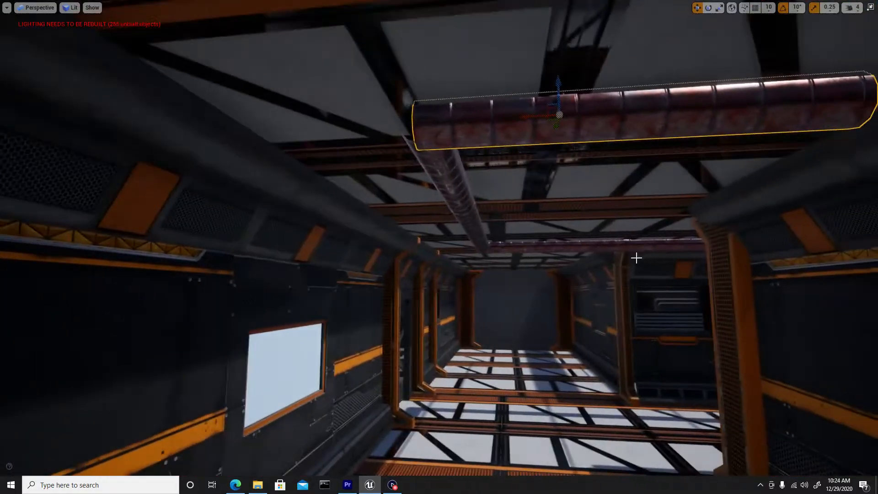
pyautogui.moveTo(536, 114); pyautogui.dragTo(523, 113)
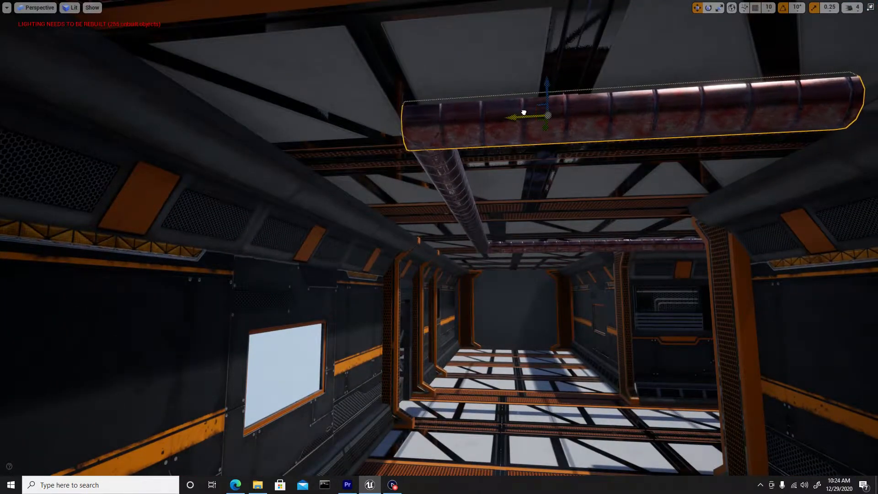
pyautogui.moveTo(404, 225); pyautogui.dragTo(423, 224, button='right')
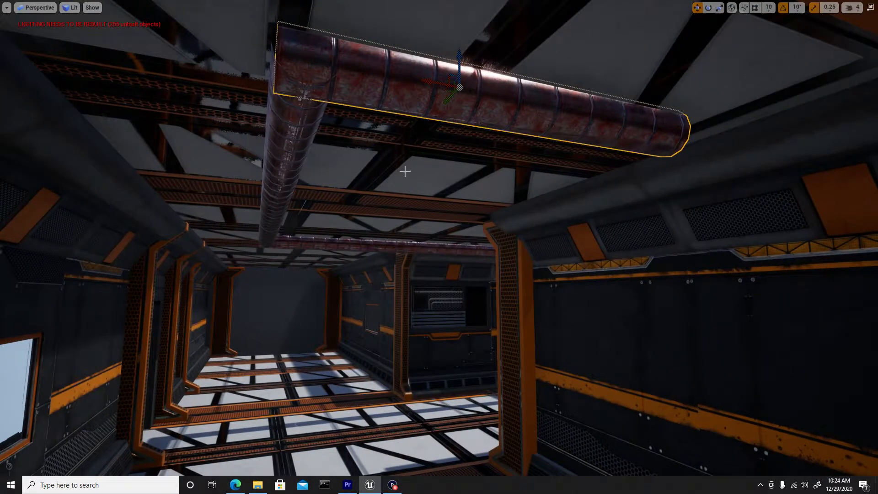
pyautogui.keyDown('alt'); pyautogui.moveTo(440, 86); pyautogui.dragTo(721, 180); pyautogui.keyUp('alt')
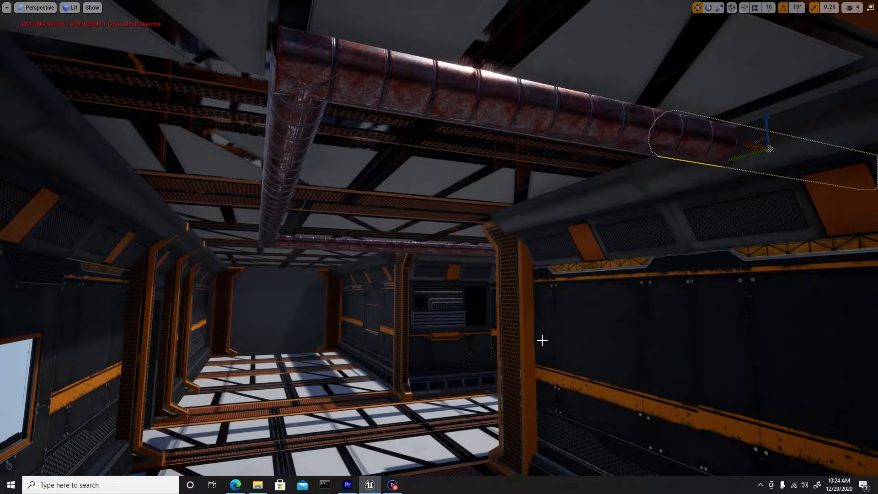
# Step: Select the side-corridor pipe run with its two end pipes and copy the group to the opposite side of the main corridor
pyautogui.moveTo(324, 225); pyautogui.dragTo(508, 214, button='right')
pyautogui.moveTo(316, 234); pyautogui.dragTo(364, 237)
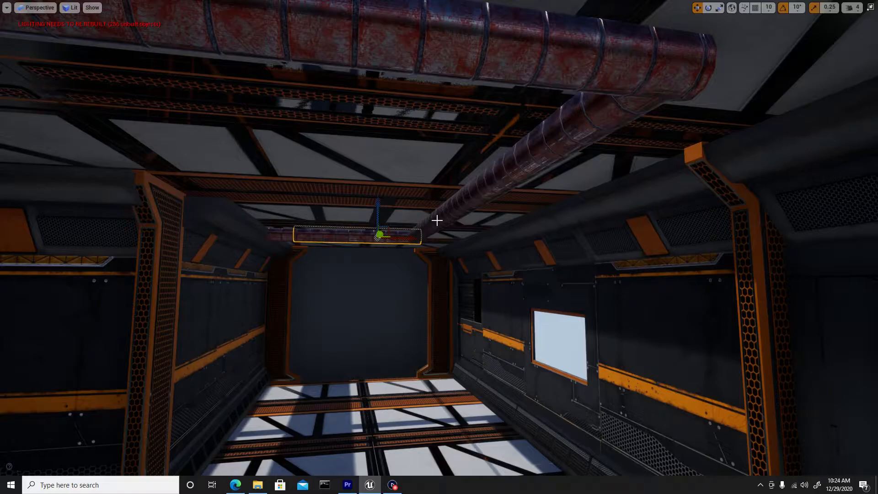
pyautogui.moveTo(463, 207); pyautogui.dragTo(472, 202)
pyautogui.keyDown('ctrl'); pyautogui.click(503, 176); pyautogui.keyUp('ctrl')
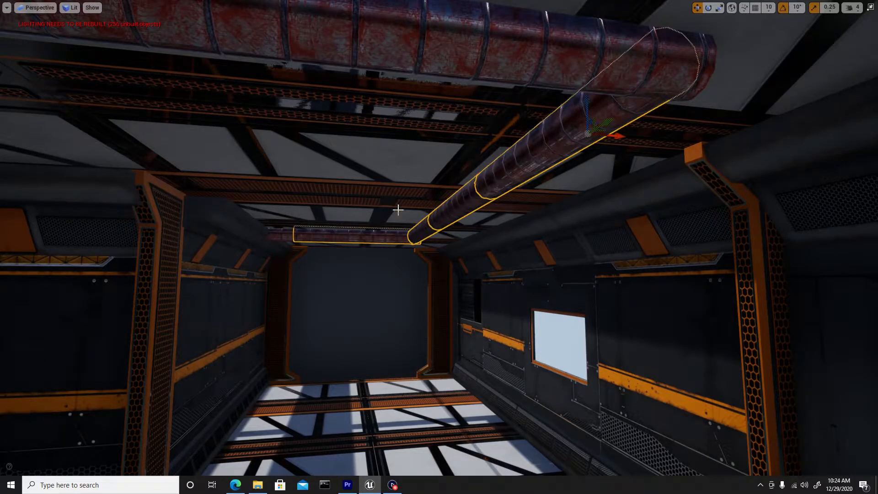
pyautogui.keyDown('ctrl'); pyautogui.click(294, 230); pyautogui.keyUp('ctrl')
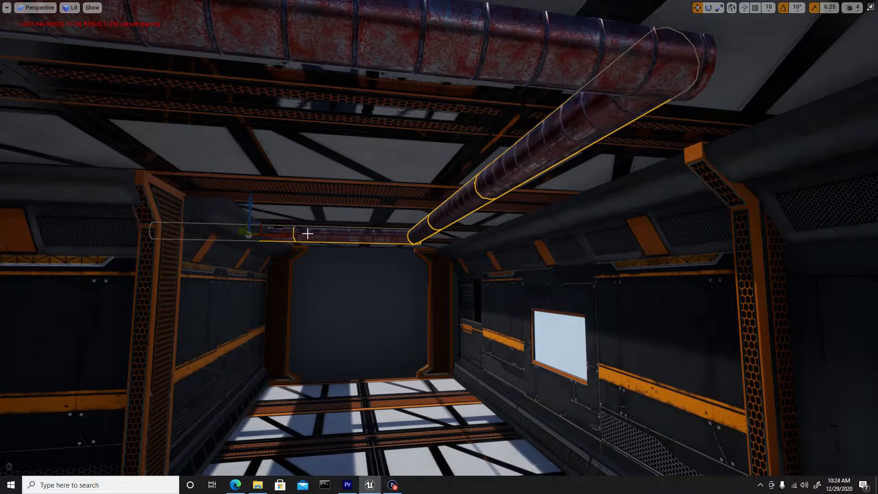
pyautogui.moveTo(341, 305); pyautogui.dragTo(401, 289, button='right')
pyautogui.moveTo(496, 215); pyautogui.dragTo(144, 228)
pyautogui.moveTo(333, 252); pyautogui.dragTo(430, 255, button='right')
pyautogui.moveTo(603, 263); pyautogui.dragTo(368, 282)
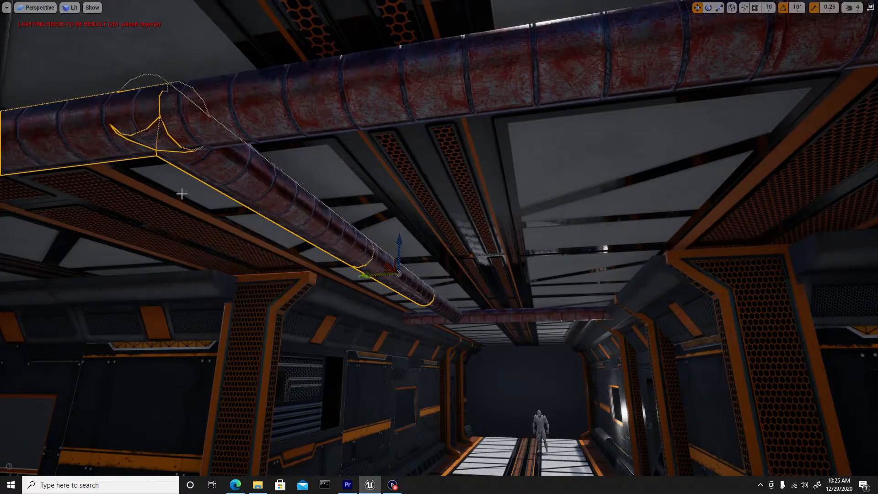
# Step: Deselect the copied run's straight pipes and move only its two crosswise end pipes to the run's far end
pyautogui.press('f')
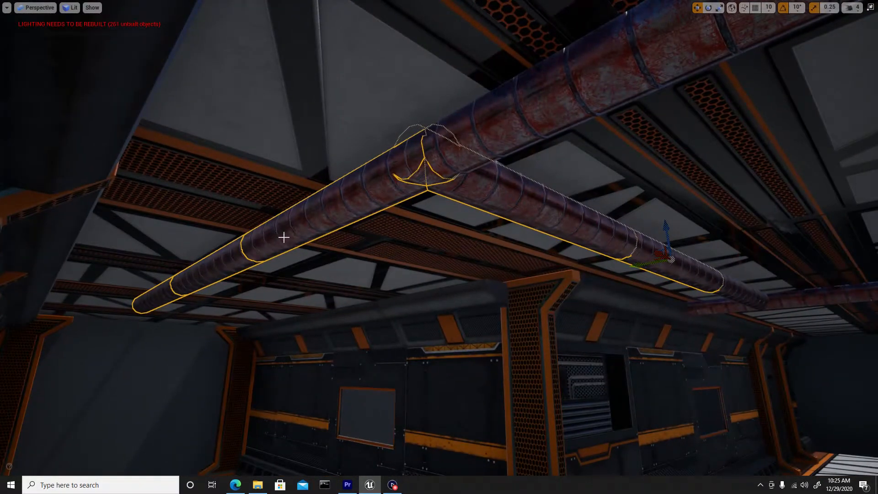
pyautogui.keyDown('ctrl'); pyautogui.click(270, 245); pyautogui.keyUp('ctrl')
pyautogui.keyDown('ctrl'); pyautogui.click(222, 273); pyautogui.keyUp('ctrl')
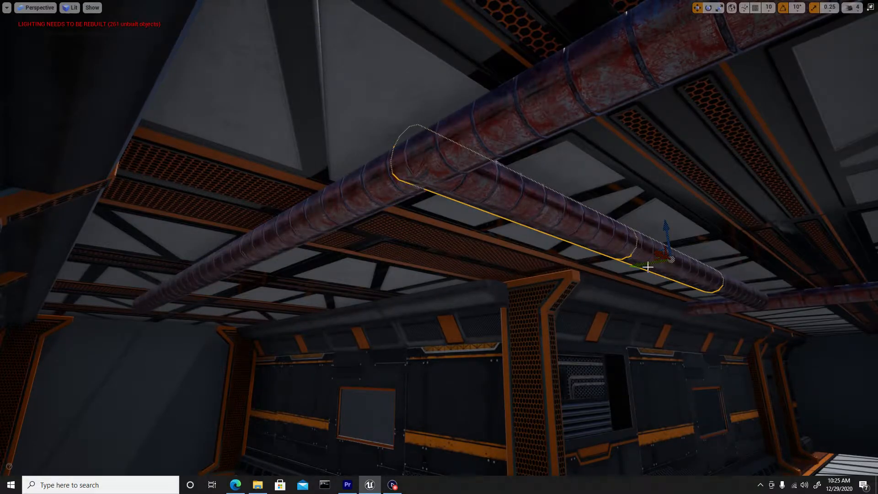
pyautogui.moveTo(645, 267); pyautogui.dragTo(298, 359)
pyautogui.moveTo(289, 389); pyautogui.dragTo(277, 410, button='right')
pyautogui.press('w')
pyautogui.press('s')
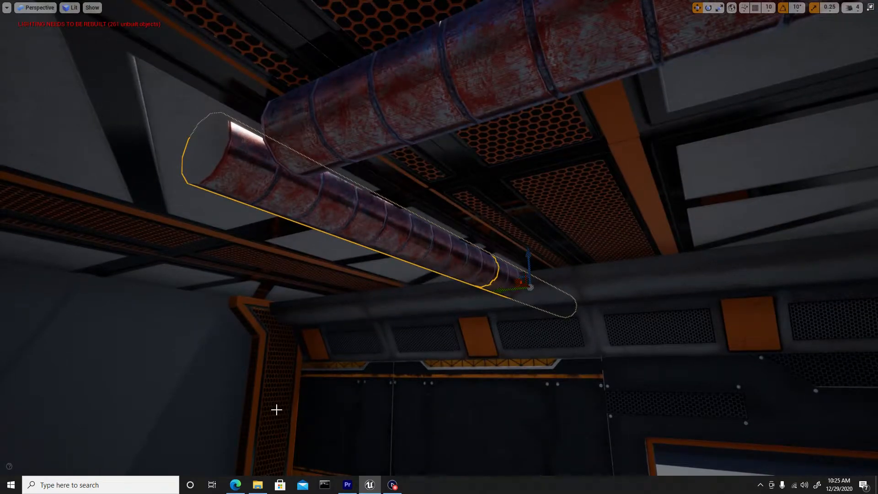
pyautogui.moveTo(500, 294); pyautogui.dragTo(580, 277)
pyautogui.moveTo(540, 387); pyautogui.dragTo(700, 397, button='right')
pyautogui.press('w')
pyautogui.press('s')
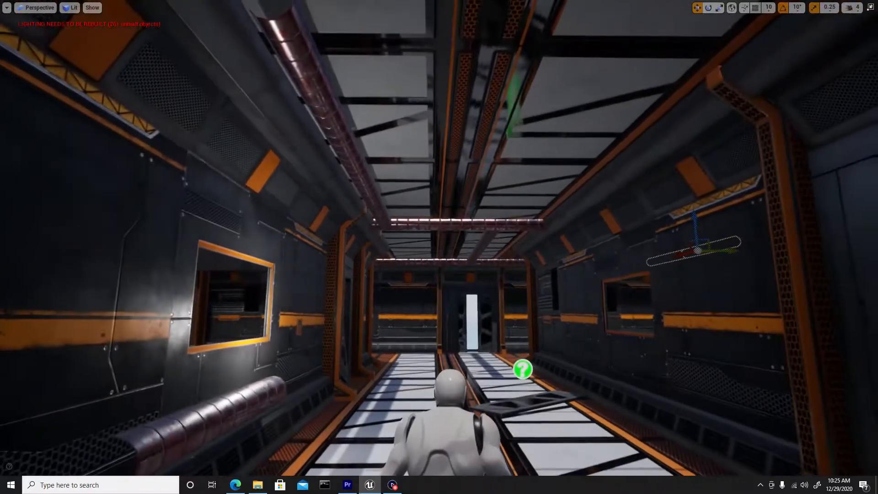
# Step: Restore the full-screen viewport to the normal editor layout and turn off game view so the actor icons show
pyautogui.press('w')
pyautogui.moveTo(567, 356); pyautogui.dragTo(540, 388, button='right')
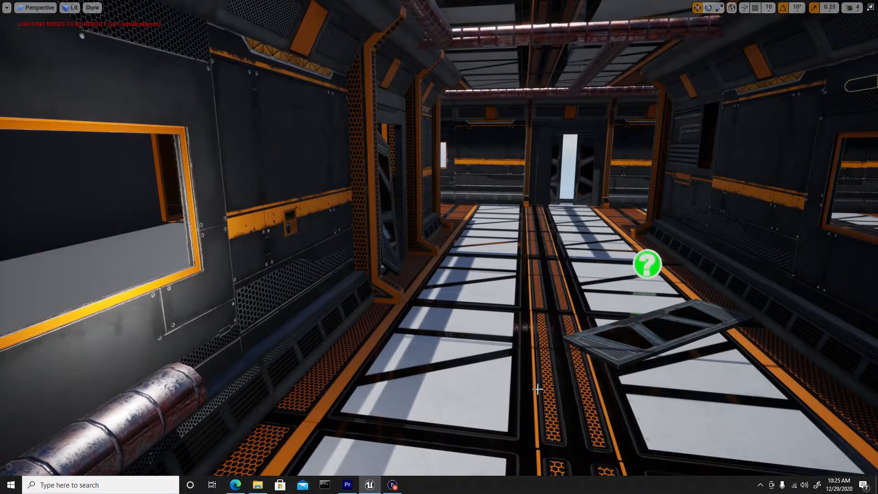
pyautogui.press('F11')
pyautogui.moveTo(385, 257); pyautogui.dragTo(377, 233, button='right')
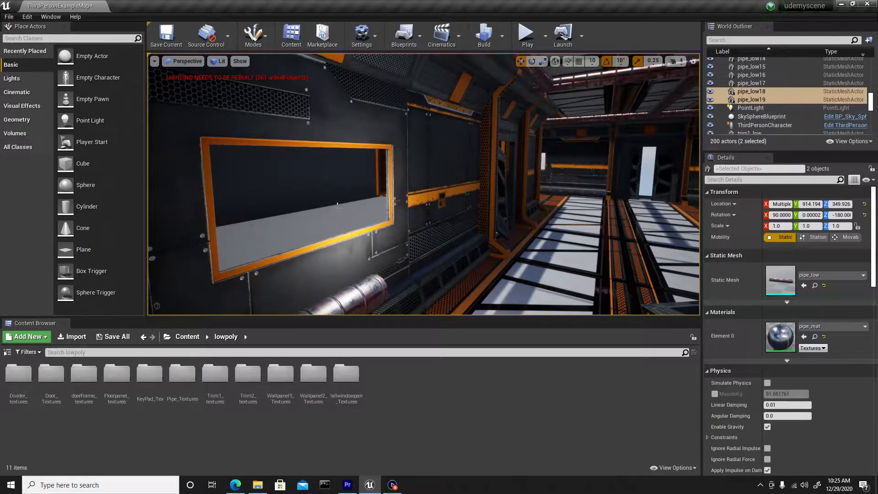
pyautogui.moveTo(337, 204); pyautogui.dragTo(383, 205, button='right')
pyautogui.moveTo(557, 227); pyautogui.dragTo(391, 171, button='right')
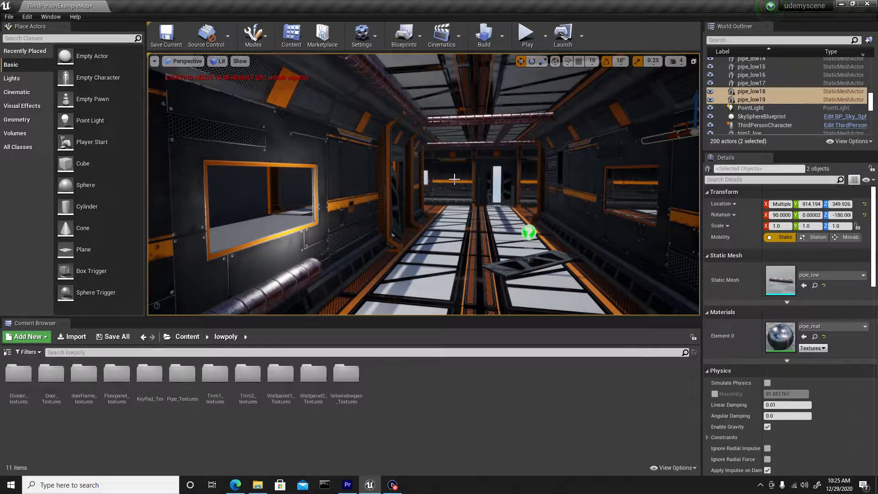
pyautogui.press('g')
# Step: Delete the leftover pipe lying along the wall below the window
pyautogui.click(316, 212)
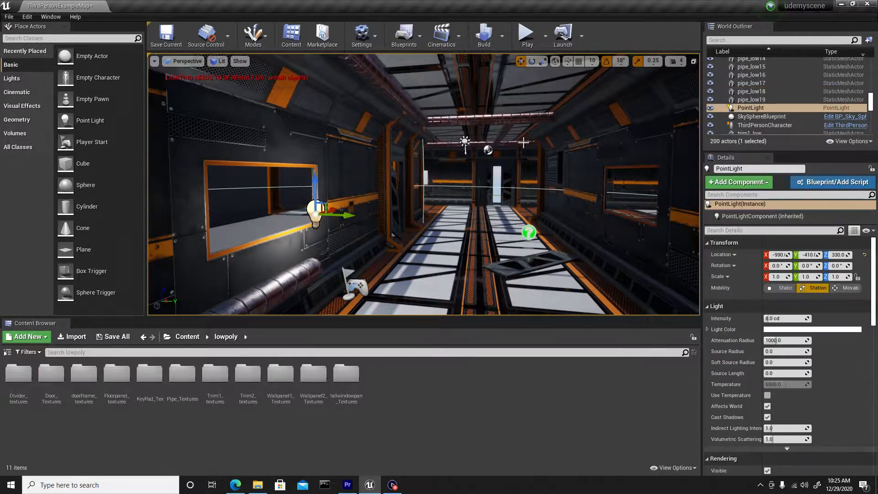
pyautogui.press('f')
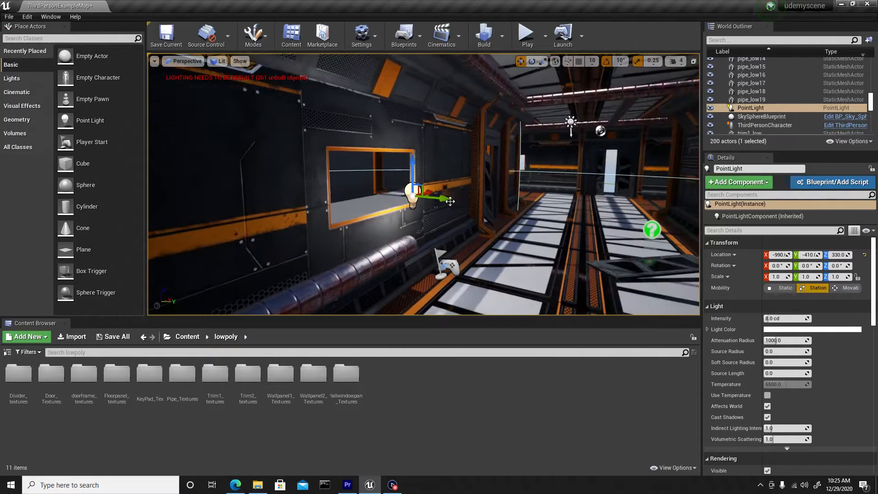
pyautogui.click(441, 225)
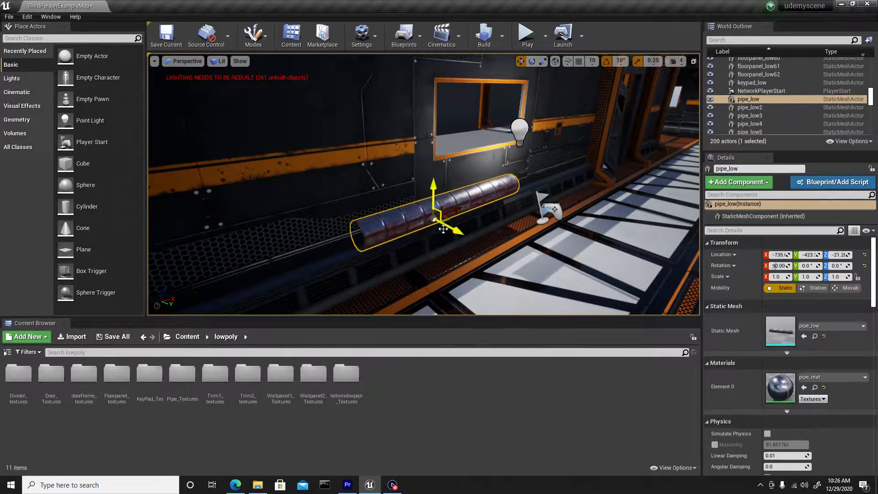
pyautogui.press('Delete')
# Step: Delete the old point light beside the wall window
pyautogui.moveTo(447, 238); pyautogui.dragTo(517, 224, button='right')
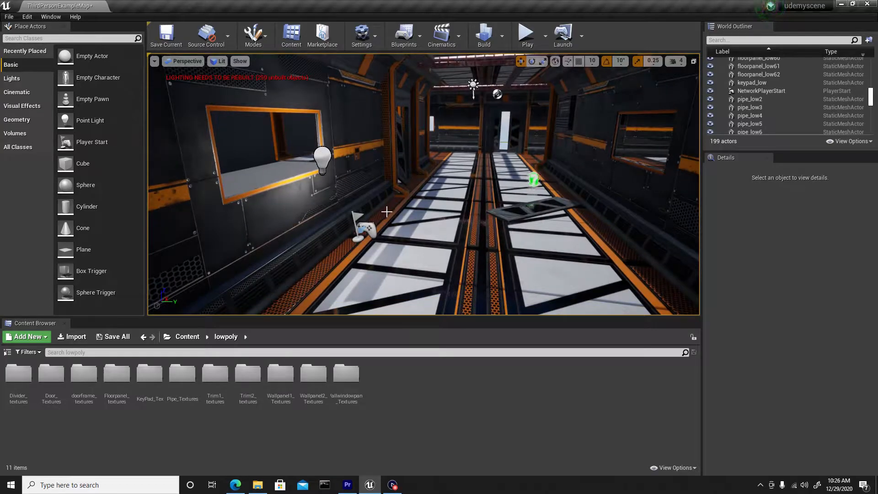
pyautogui.moveTo(414, 200)
pyautogui.mouseDown(button='right')
pyautogui.moveTo(414, 174)
pyautogui.moveTo(414, 204)
pyautogui.moveTo(431, 210)
pyautogui.moveTo(390, 219)
pyautogui.moveTo(414, 201)
pyautogui.mouseUp(button='right')
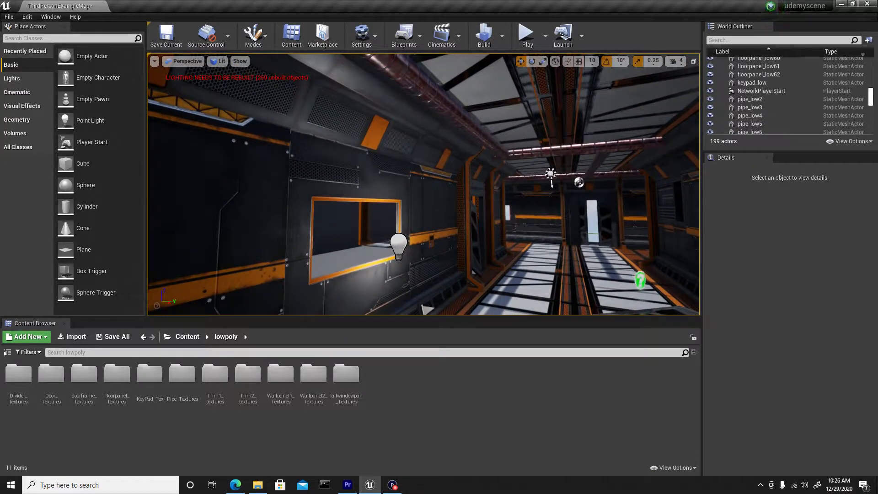
pyautogui.click(398, 246)
pyautogui.moveTo(399, 245); pyautogui.dragTo(383, 221, button='right')
pyautogui.press('Delete')
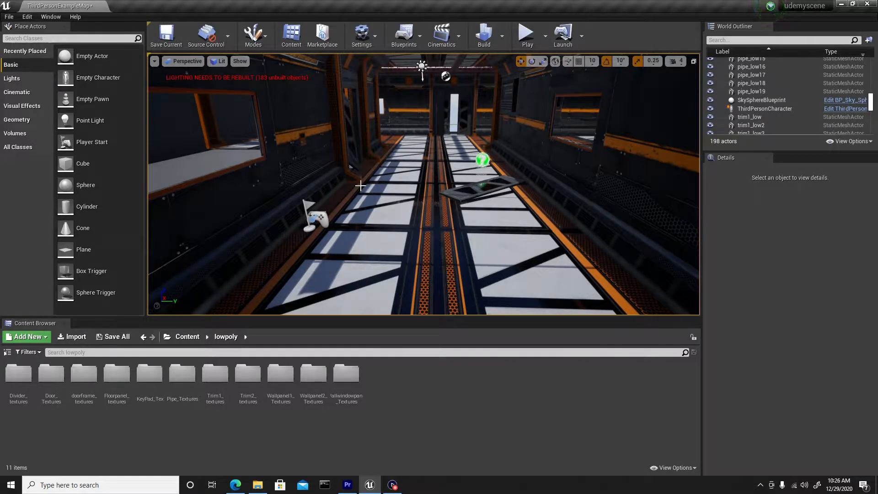
pyautogui.click(535, 237)
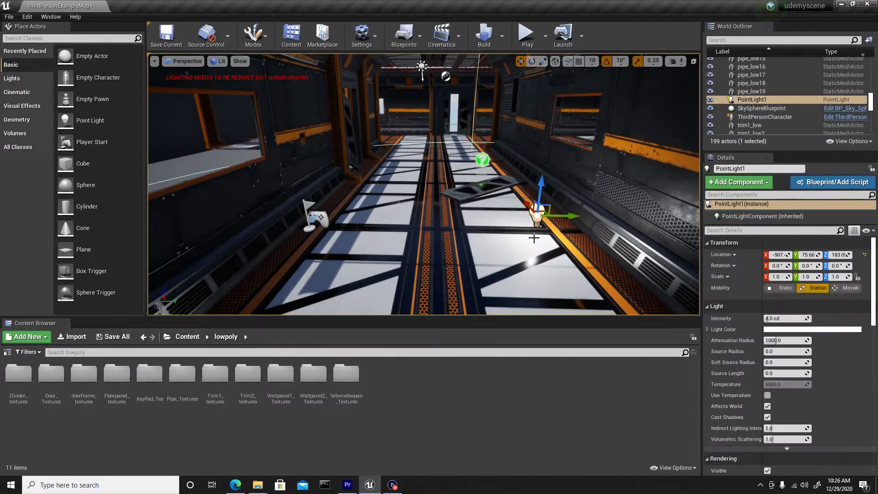
pyautogui.click(404, 155)
pyautogui.click(461, 137)
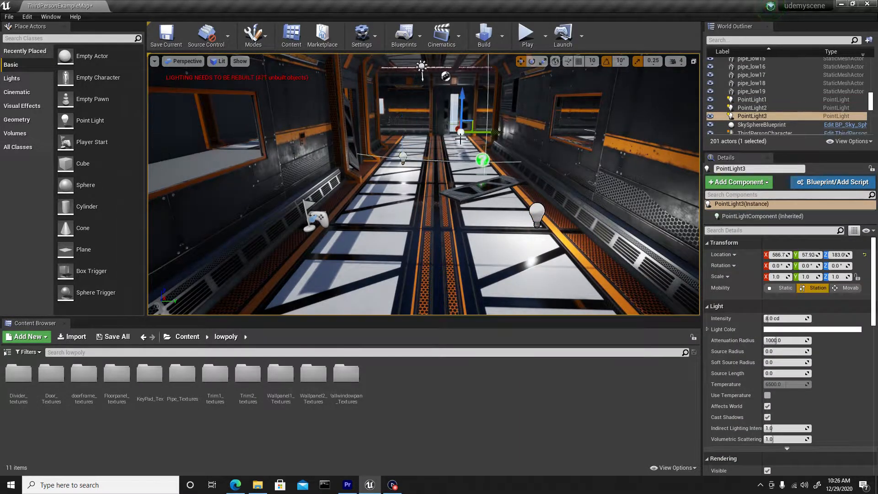
pyautogui.hotkey('ctrl', 'z')
pyautogui.hotkey('ctrl', 'z')
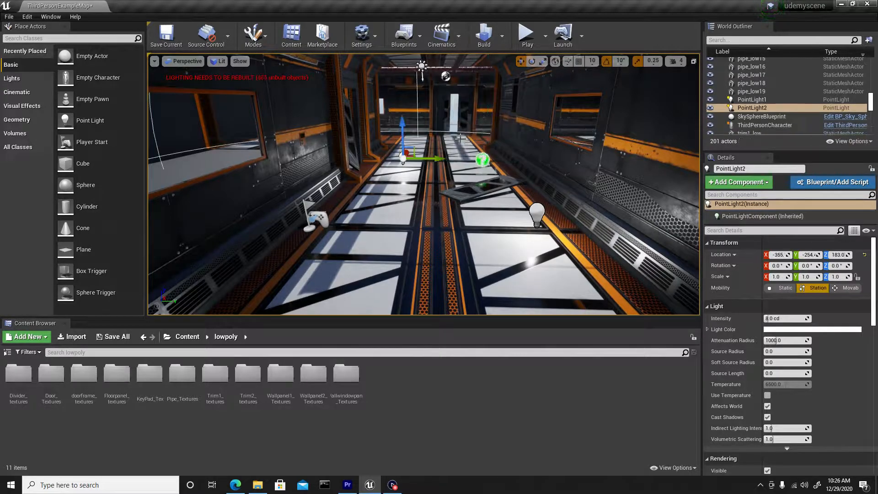
pyautogui.hotkey('ctrl', 'z')
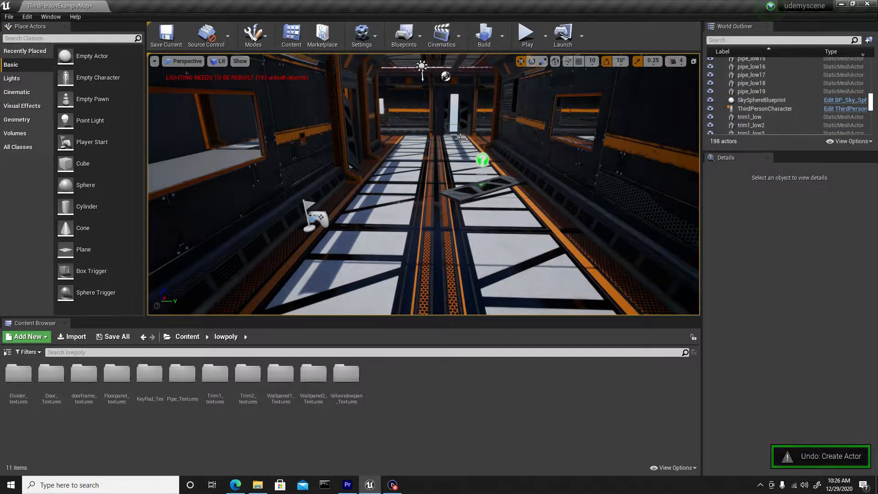
# Step: Place a new Point Light above the main corridor floor, between the side windows and the first doorway
pyautogui.moveTo(435, 206); pyautogui.dragTo(444, 155)
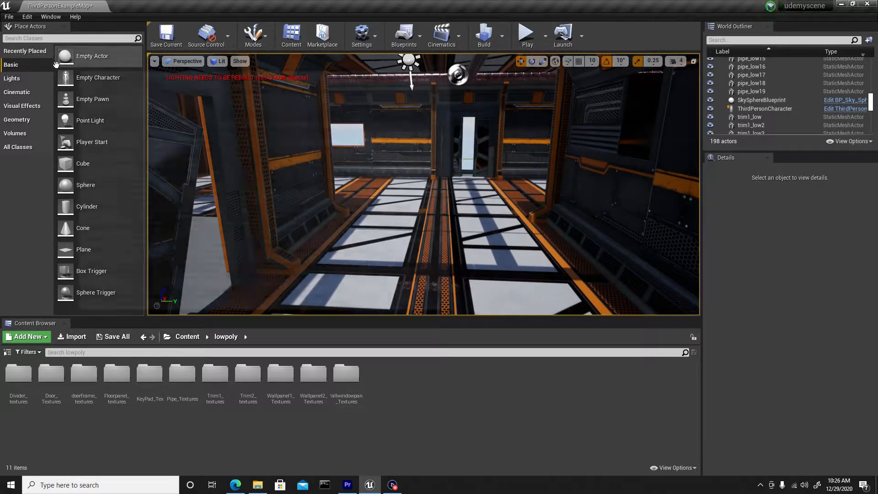
pyautogui.click(11, 78)
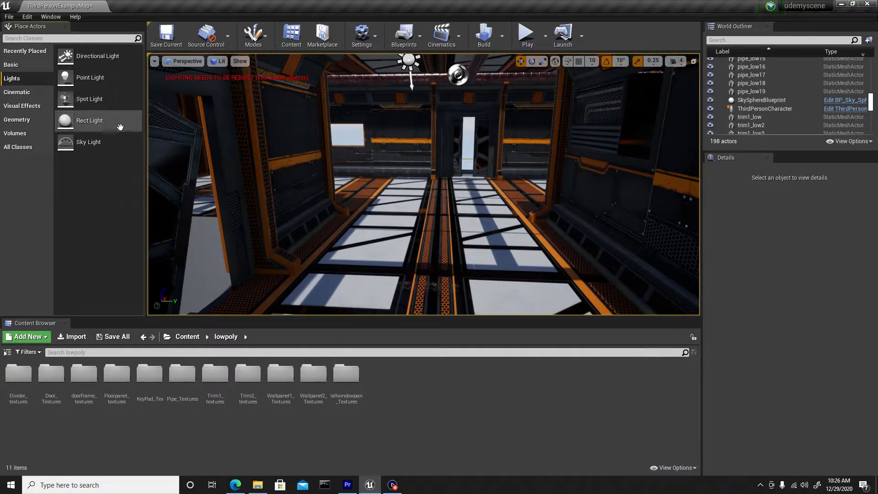
pyautogui.moveTo(305, 137); pyautogui.dragTo(302, 247)
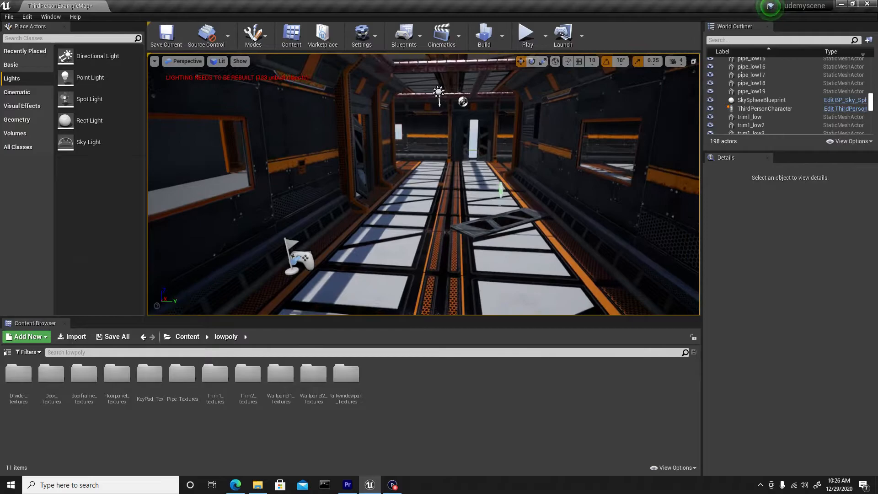
pyautogui.click(98, 79)
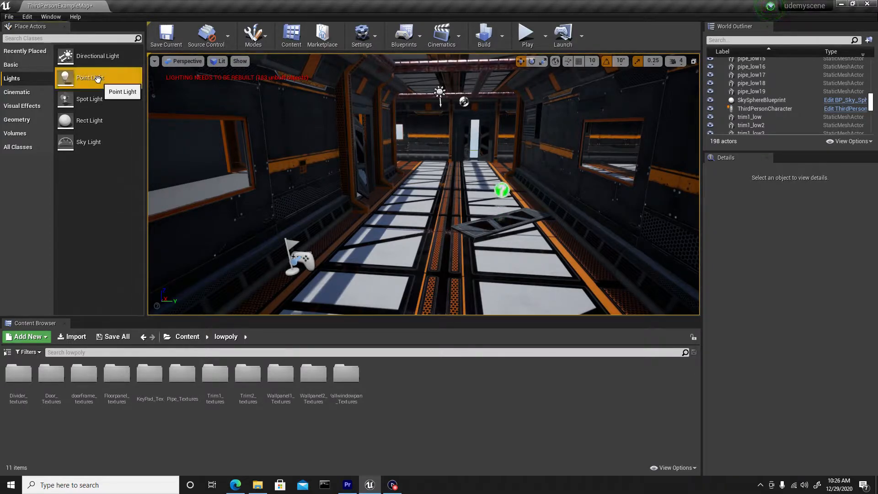
pyautogui.moveTo(99, 78); pyautogui.dragTo(396, 203)
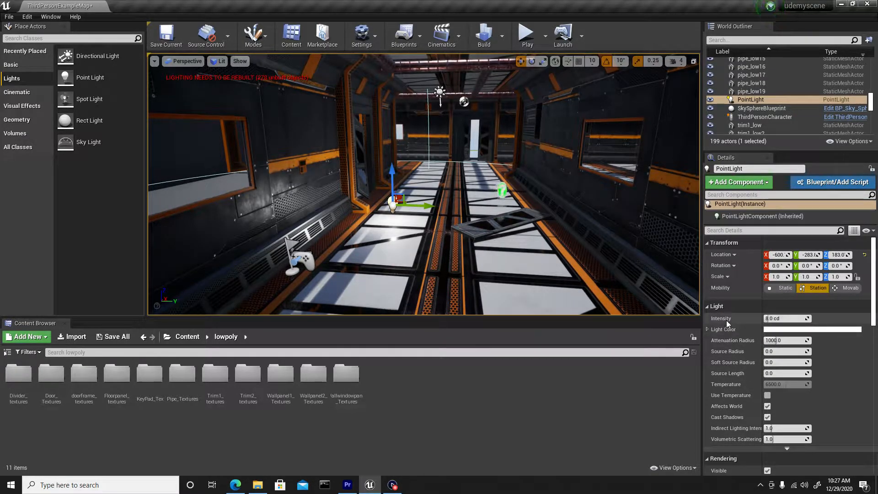
# Step: Set the point light's intensity to about 32 cd and its light color to a pale orange (hex sRGB FFDEAEFF)
pyautogui.moveTo(769, 318)
pyautogui.mouseDown()
pyautogui.moveTo(812, 319)
pyautogui.moveTo(768, 318)
pyautogui.moveTo(777, 319)
pyautogui.mouseUp()
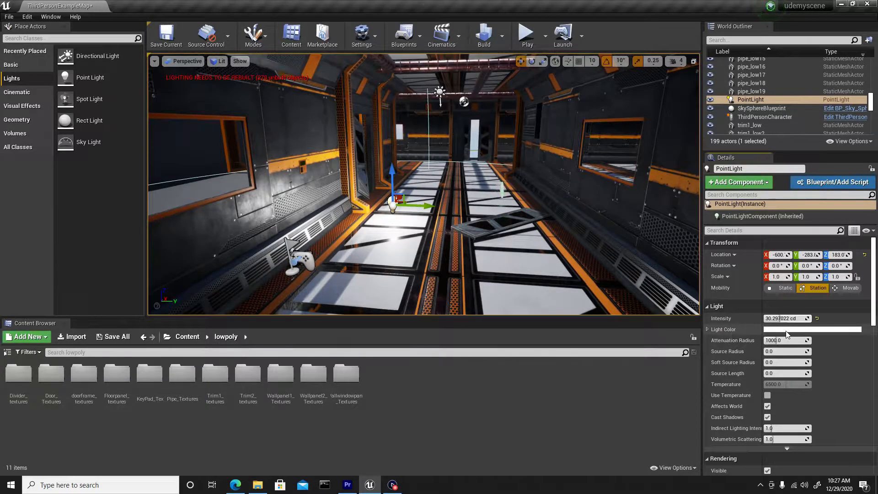
pyautogui.click(785, 331)
pyautogui.click(627, 287)
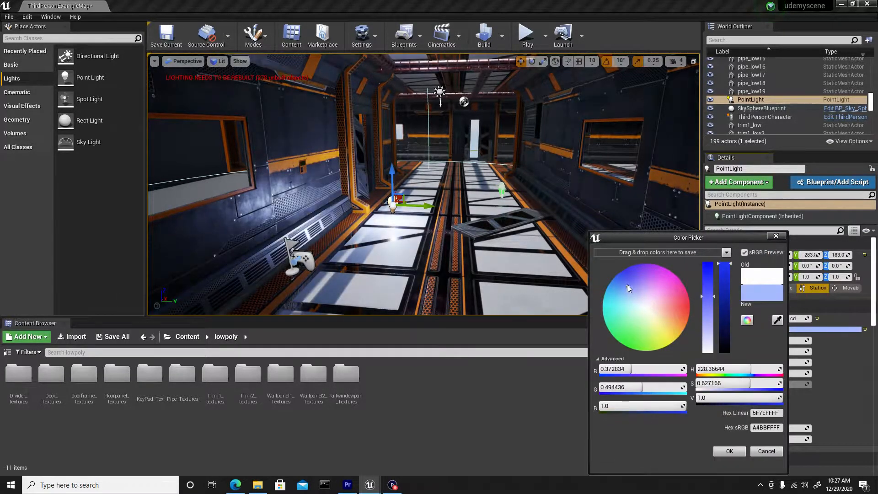
pyautogui.click(630, 327)
pyautogui.click(668, 320)
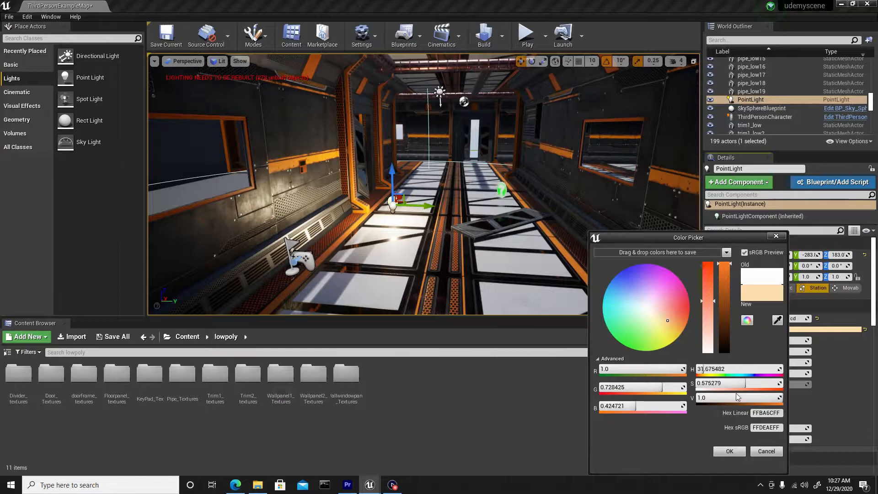
pyautogui.click(728, 451)
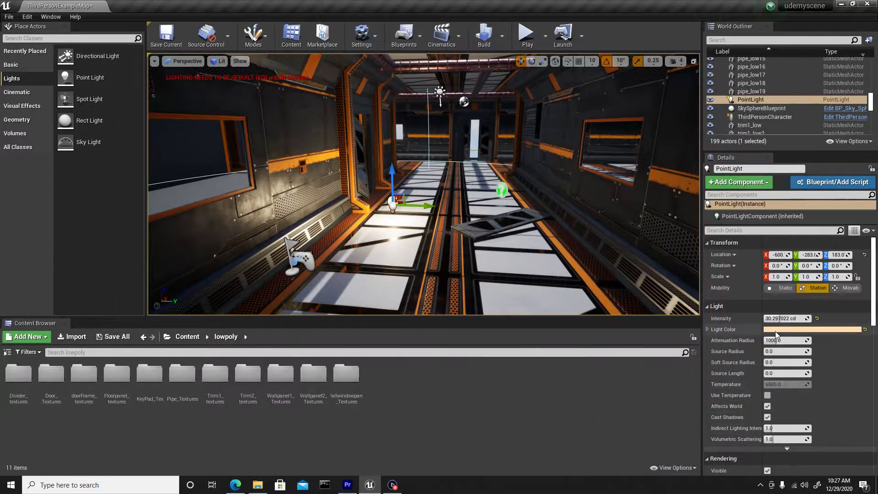
pyautogui.moveTo(779, 318); pyautogui.dragTo(785, 318)
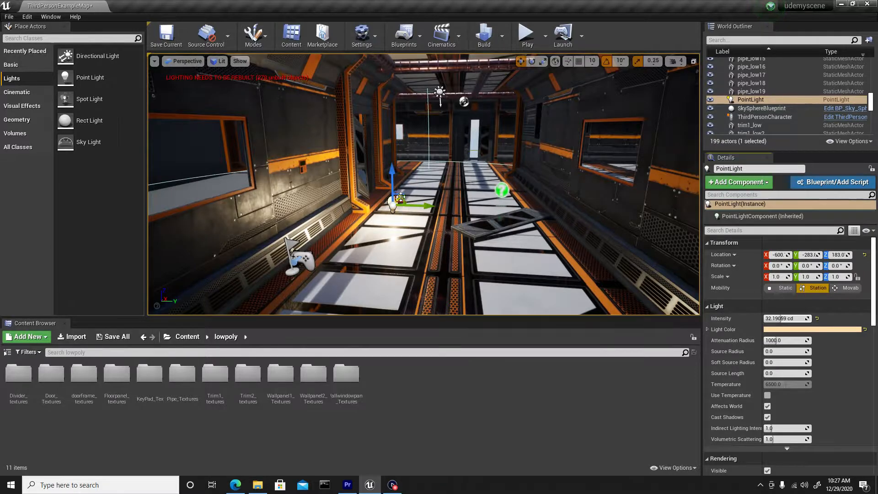
# Step: Raise the orange point light to about Z 381 and move it toward the corridor's centre, at about Y -119
pyautogui.moveTo(403, 197); pyautogui.dragTo(410, 125)
pyautogui.press('w')
pyautogui.moveTo(410, 125); pyautogui.dragTo(252, 130, button='right')
pyautogui.press('s')
pyautogui.press('w')
pyautogui.press('w')
pyautogui.moveTo(405, 170); pyautogui.dragTo(512, 169, button='right')
pyautogui.press('s')
pyautogui.moveTo(436, 134); pyautogui.dragTo(480, 142)
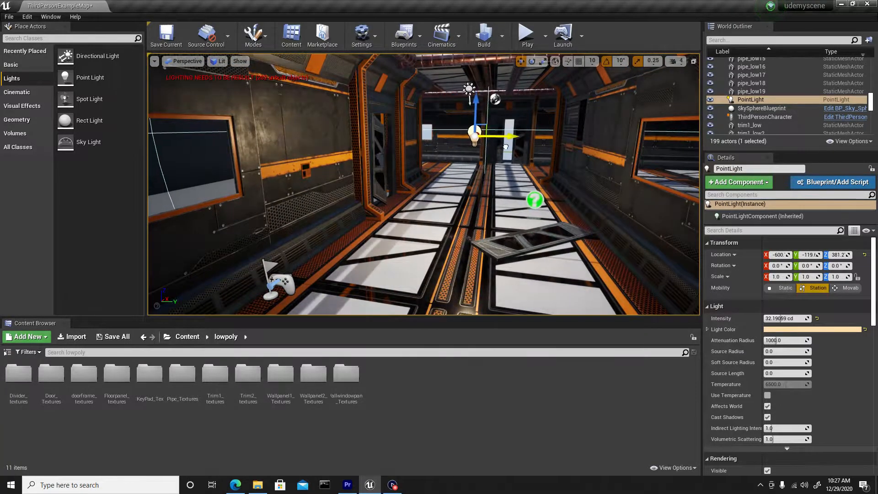
# Step: Duplicate the orange point light and position the copy farther along the main corridor
pyautogui.press('w')
pyautogui.moveTo(466, 202); pyautogui.dragTo(349, 202, button='right')
pyautogui.moveTo(552, 168); pyautogui.dragTo(498, 169, button='right')
pyautogui.keyDown('alt'); pyautogui.moveTo(635, 152); pyautogui.dragTo(188, 149); pyautogui.keyUp('alt')
pyautogui.moveTo(342, 145); pyautogui.dragTo(270, 145, button='right')
pyautogui.moveTo(403, 139); pyautogui.dragTo(226, 135)
pyautogui.moveTo(283, 174); pyautogui.dragTo(224, 153, button='right')
# Step: Duplicate the original orange light toward the far door and give the copy a pale blue color (hex sRGB C5CDFFFF)
pyautogui.click(302, 142)
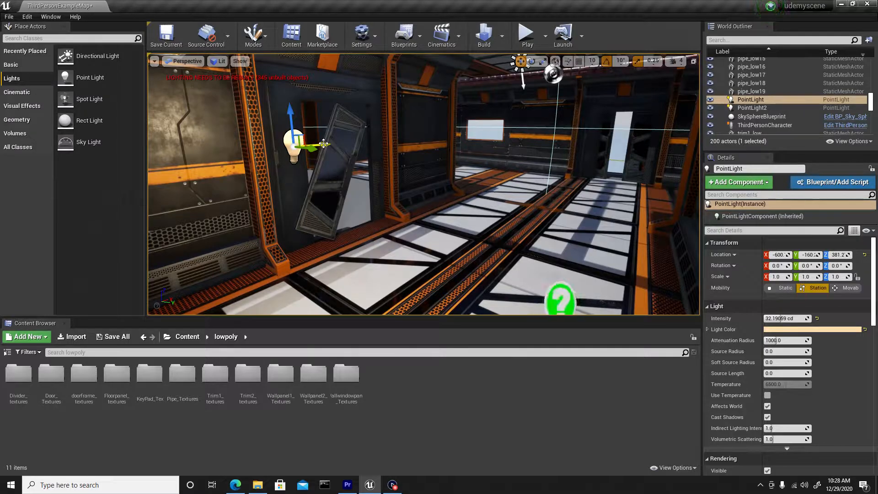
pyautogui.keyDown('alt'); pyautogui.moveTo(321, 145); pyautogui.dragTo(535, 136); pyautogui.keyUp('alt')
pyautogui.click(815, 329)
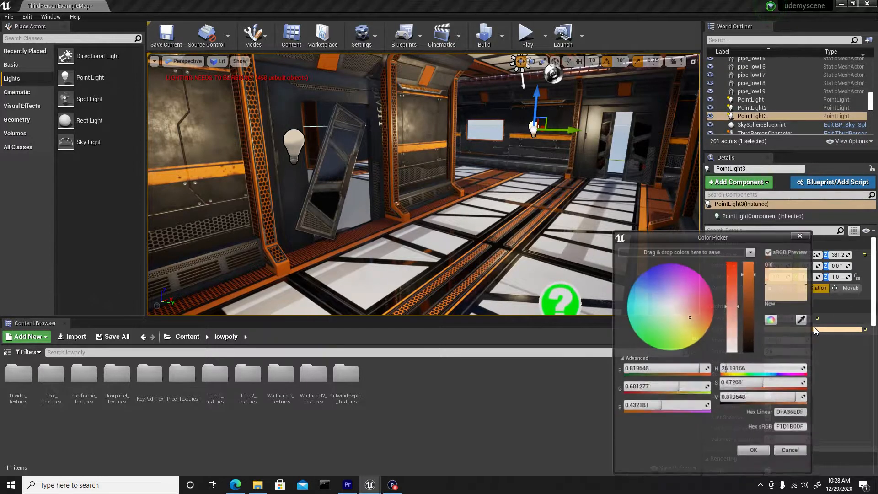
pyautogui.click(663, 303)
pyautogui.moveTo(661, 301); pyautogui.dragTo(660, 292)
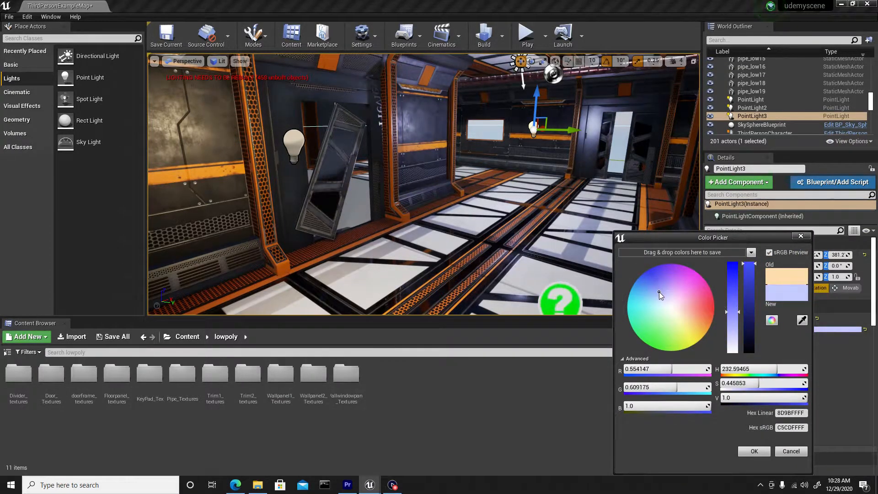
pyautogui.click(759, 449)
# Step: Move the blue light into the side corridor at about X 207, Y -580 and set its intensity to about 73 cd
pyautogui.moveTo(562, 220)
pyautogui.mouseDown(button='right')
pyautogui.moveTo(640, 220)
pyautogui.moveTo(539, 221)
pyautogui.moveTo(550, 208)
pyautogui.mouseUp(button='right')
pyautogui.press('w')
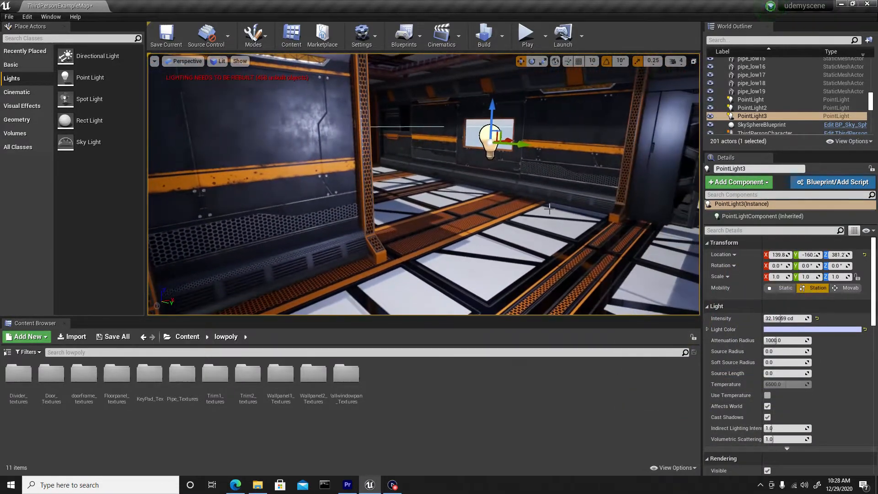
pyautogui.moveTo(509, 138); pyautogui.dragTo(369, 121)
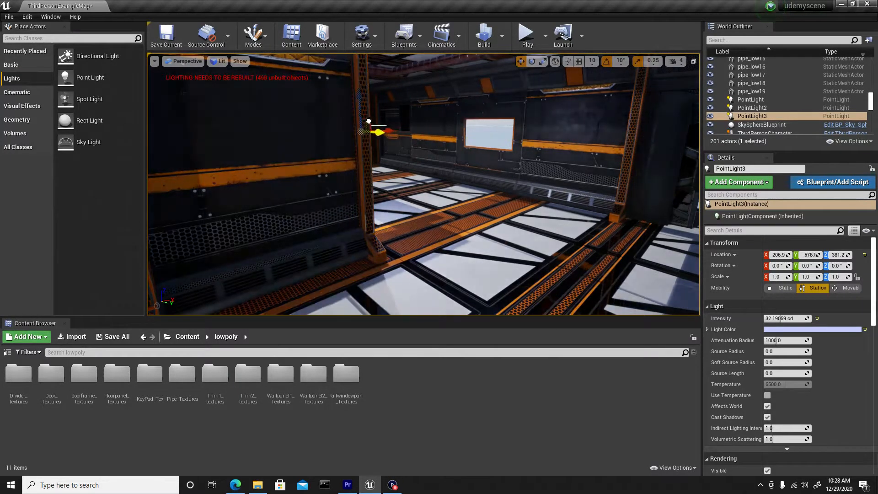
pyautogui.click(781, 318)
pyautogui.write('160')
pyautogui.press('Return')
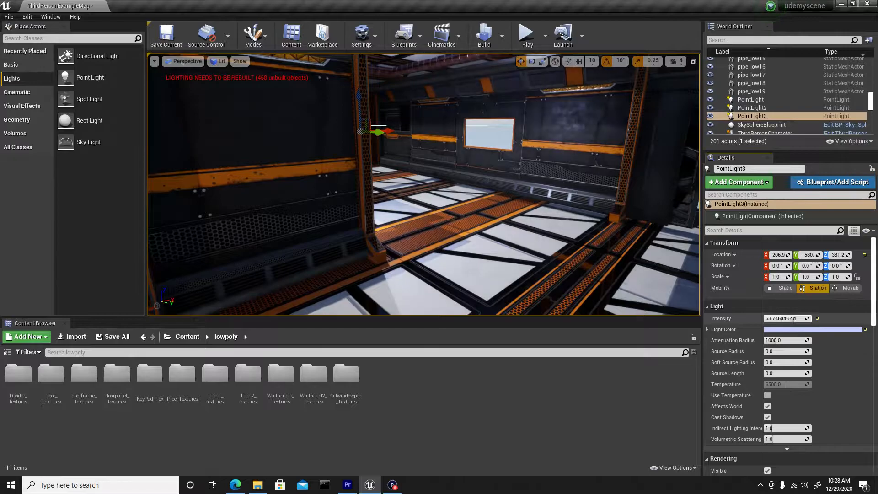
pyautogui.moveTo(780, 318); pyautogui.dragTo(767, 319)
pyautogui.moveTo(426, 192); pyautogui.dragTo(323, 140, button='right')
pyautogui.press('s')
pyautogui.press('s')
pyautogui.press('w')
pyautogui.keyDown('alt'); pyautogui.moveTo(299, 134); pyautogui.dragTo(564, 150); pyautogui.keyUp('alt')
pyautogui.moveTo(810, 255); pyautogui.dragTo(818, 255)
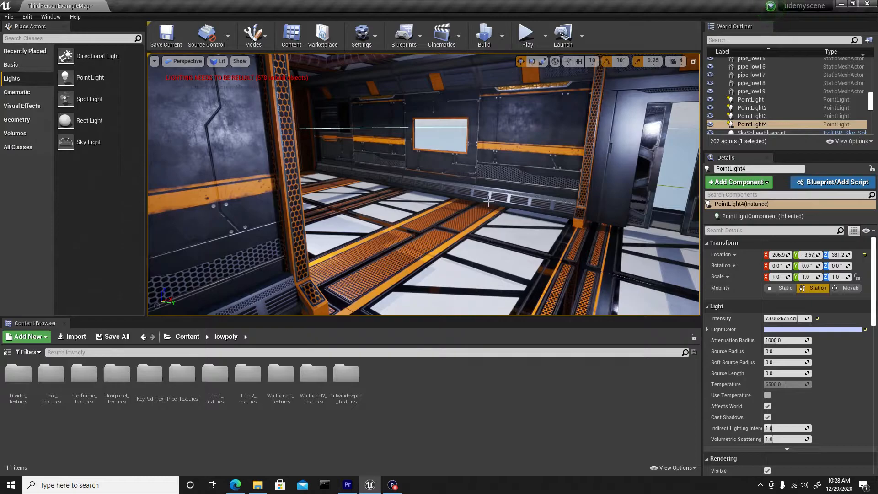
pyautogui.hotkey('ctrl', 'z')
# Step: Shift the blue light within its side corridor and duplicate it into the opposite side corridor, at about X 426, Y 397
pyautogui.moveTo(431, 202); pyautogui.dragTo(615, 205, button='right')
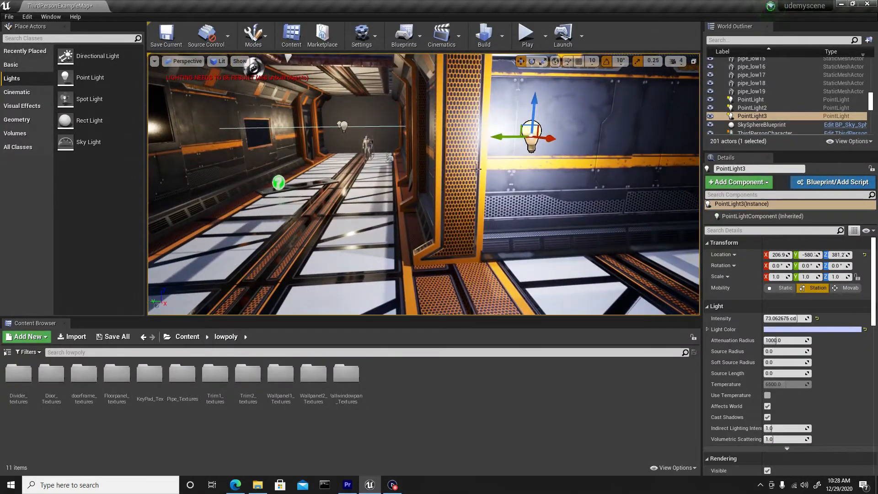
pyautogui.moveTo(430, 159); pyautogui.dragTo(466, 133, button='right')
pyautogui.moveTo(441, 135); pyautogui.dragTo(584, 136)
pyautogui.moveTo(455, 185); pyautogui.dragTo(562, 183, button='right')
pyautogui.press('w')
pyautogui.moveTo(400, 131); pyautogui.dragTo(727, 132)
pyautogui.moveTo(636, 160); pyautogui.dragTo(691, 160, button='right')
pyautogui.moveTo(475, 170); pyautogui.dragTo(439, 169, button='right')
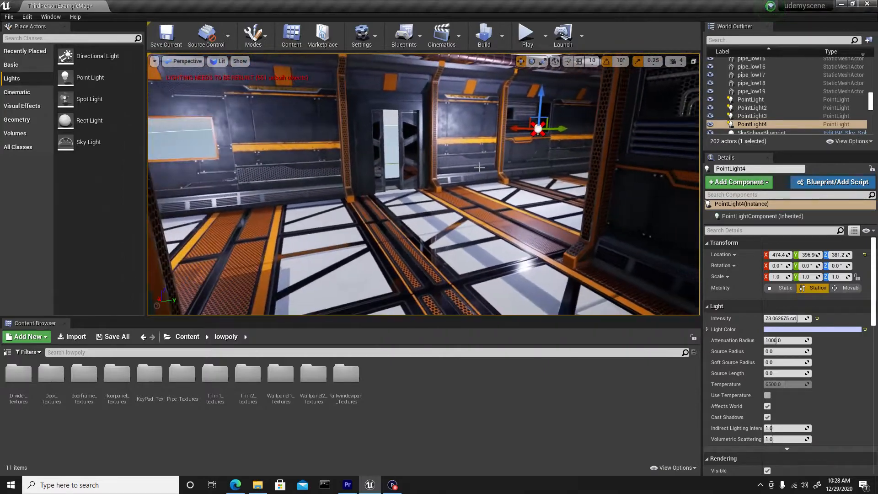
pyautogui.moveTo(513, 128)
pyautogui.mouseDown()
pyautogui.moveTo(438, 168)
pyautogui.moveTo(529, 131)
pyautogui.mouseUp()
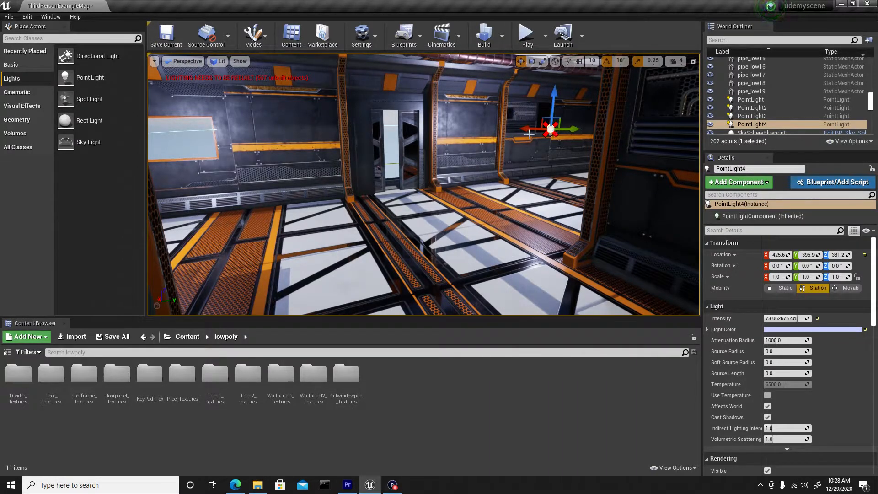
# Step: Set the copied blue light's intensity to about 72 cd and move it deeper into its side corridor, to about Y 1009
pyautogui.moveTo(380, 153)
pyautogui.mouseDown(button='right')
pyautogui.moveTo(284, 160)
pyautogui.moveTo(390, 150)
pyautogui.mouseUp(button='right')
pyautogui.moveTo(793, 318)
pyautogui.mouseDown()
pyautogui.moveTo(765, 318)
pyautogui.moveTo(794, 318)
pyautogui.mouseUp()
pyautogui.moveTo(498, 164); pyautogui.dragTo(417, 113, button='right')
pyautogui.moveTo(506, 120); pyautogui.dragTo(458, 131, button='right')
pyautogui.moveTo(449, 124); pyautogui.dragTo(514, 120)
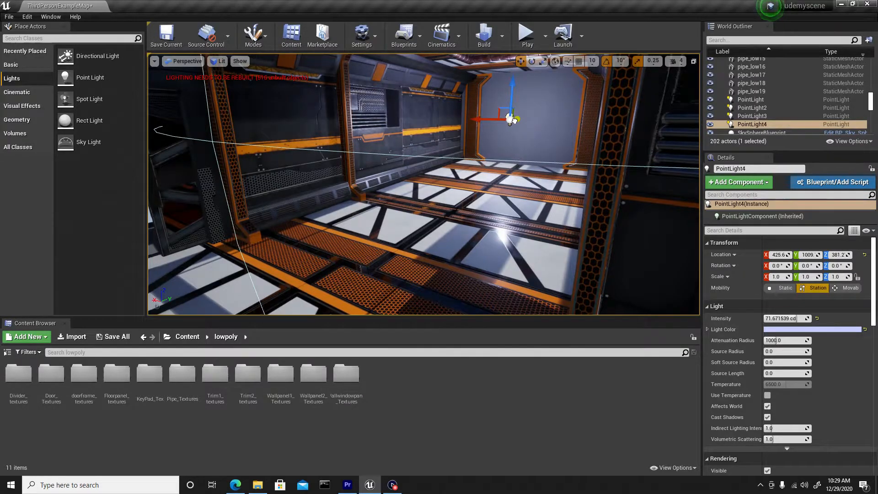
# Step: Change the copied blue light's color to a pale cyan (hex sRGB C9FFFFFF) and check it from the main corridor
pyautogui.click(787, 332)
pyautogui.moveTo(645, 311); pyautogui.dragTo(629, 308)
pyautogui.moveTo(372, 159); pyautogui.dragTo(187, 148, button='right')
pyautogui.moveTo(440, 167); pyautogui.dragTo(232, 168, button='right')
pyautogui.moveTo(437, 166); pyautogui.dragTo(160, 160, button='right')
pyautogui.press('w')
pyautogui.press('s')
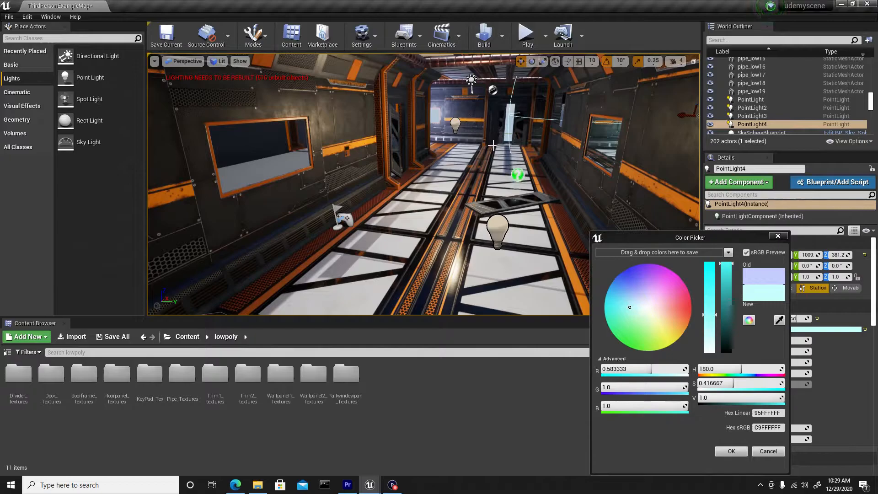
pyautogui.moveTo(486, 146); pyautogui.dragTo(516, 157, button='right')
pyautogui.press('w')
pyautogui.press('s')
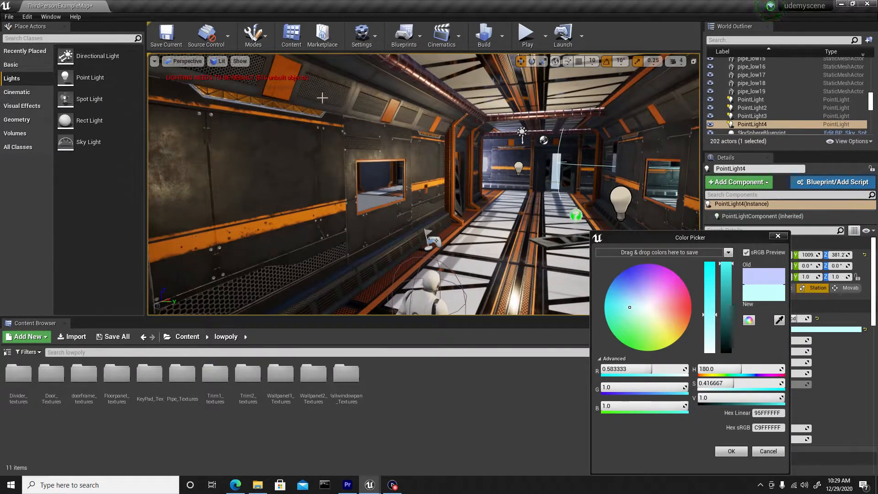
pyautogui.moveTo(472, 92); pyautogui.dragTo(518, 99, button='right')
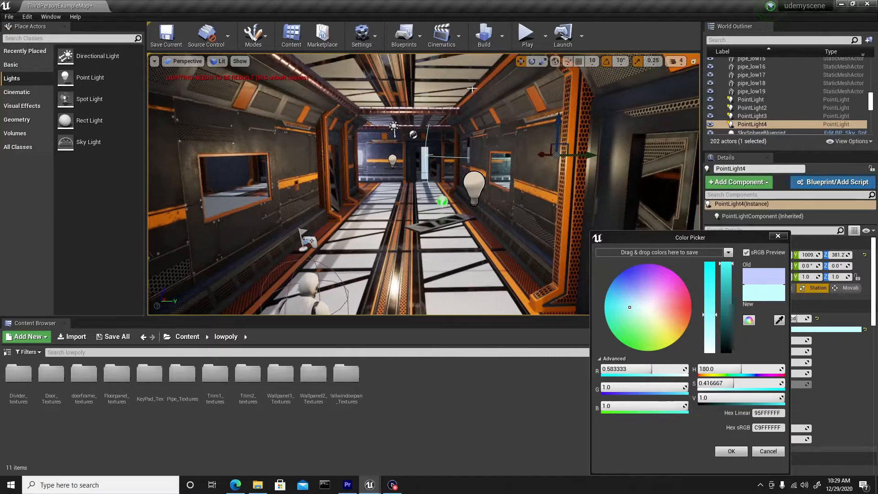
# Step: Build only the level's lighting and accept the new light color
pyautogui.click(502, 36)
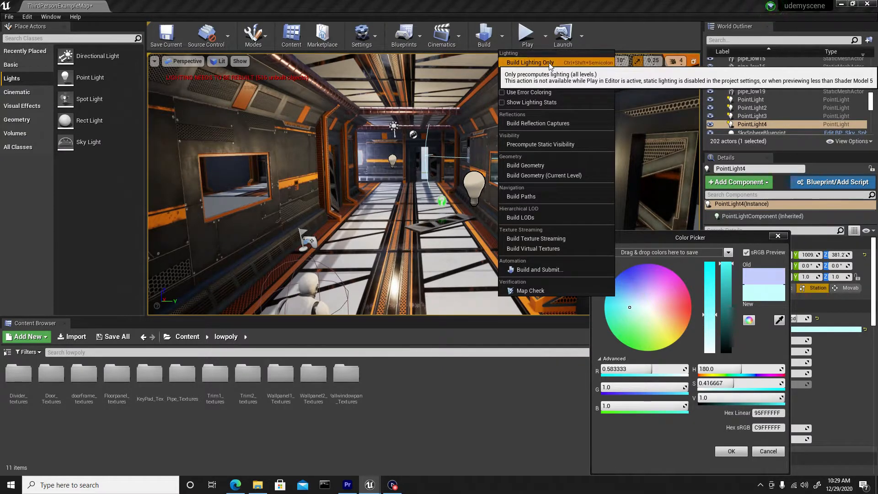
pyautogui.click(530, 62)
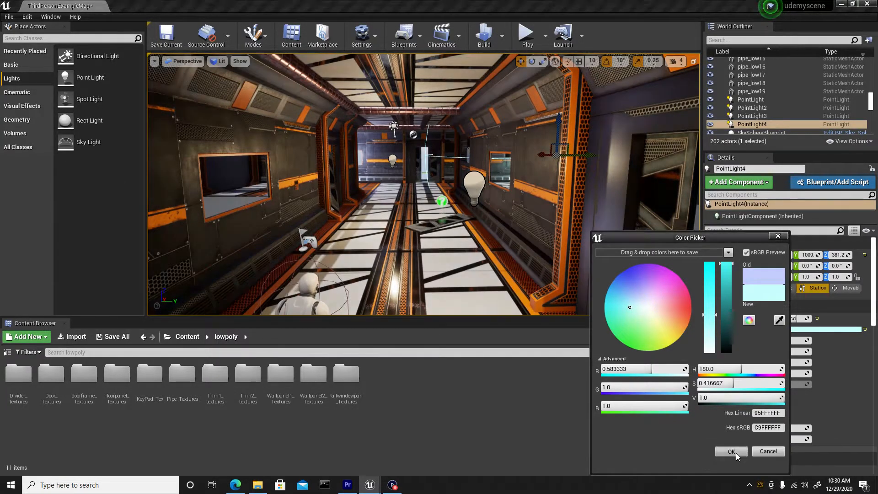
pyautogui.click(737, 453)
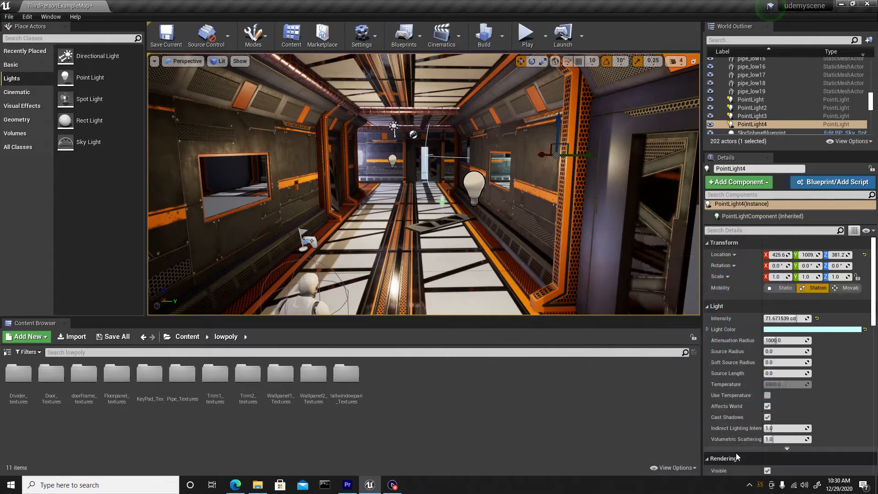
# Step: Play-test the level in full screen, running the character through the main corridor to inspect the lighting and windows
pyautogui.click(524, 39)
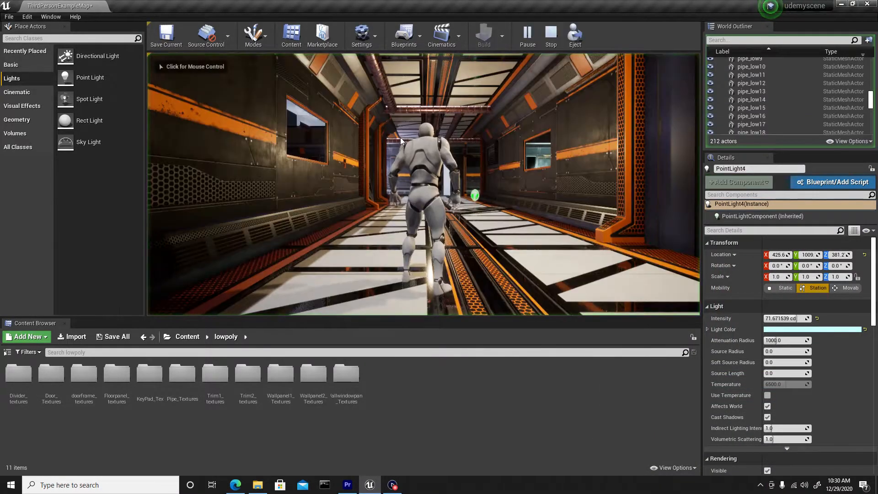
pyautogui.press('F11')
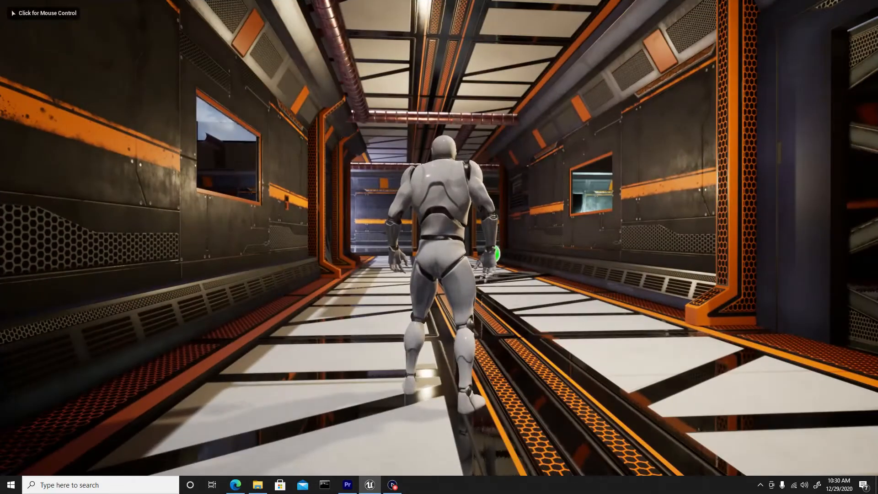
pyautogui.click(439, 247)
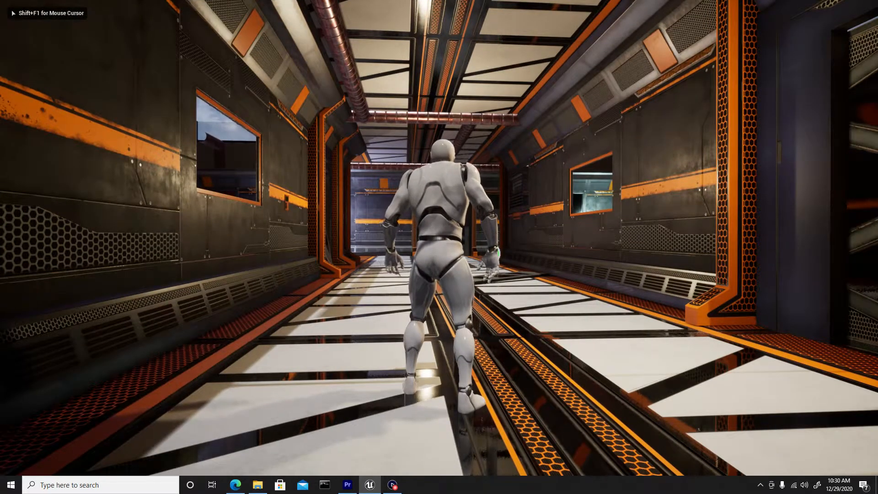
pyautogui.press('w')
pyautogui.press('w')
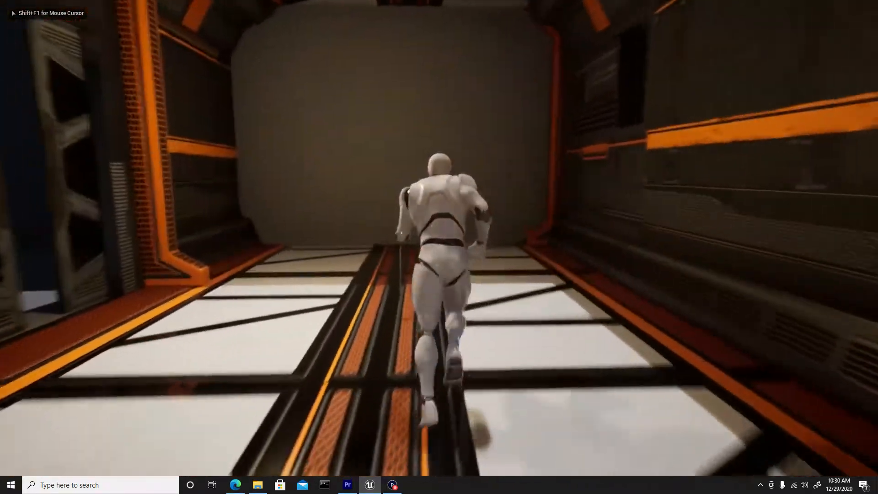
pyautogui.press('w')
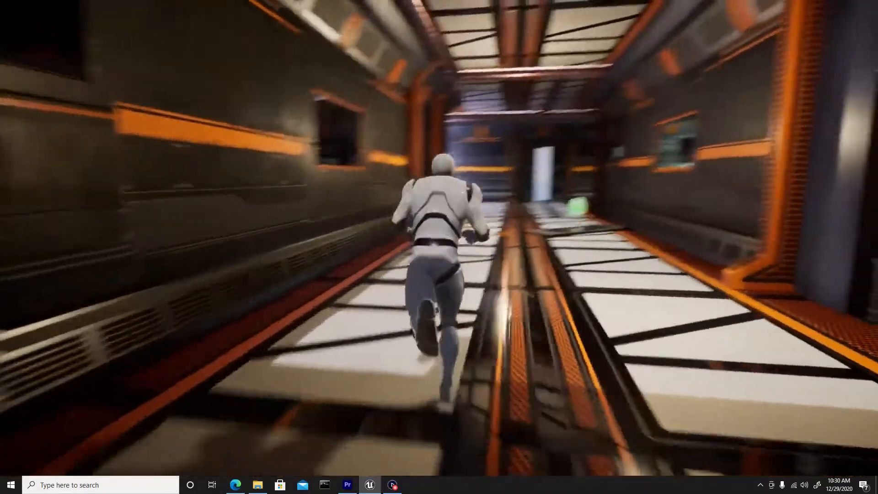
pyautogui.press('w')
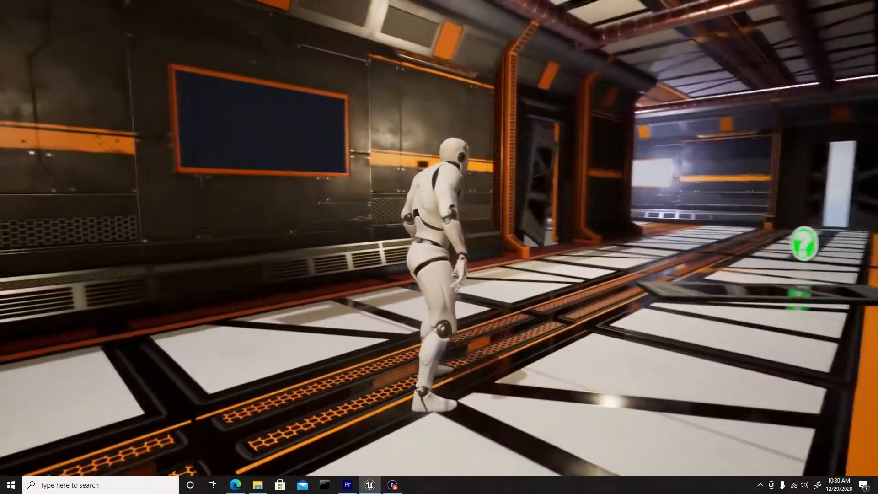
pyautogui.press('d')
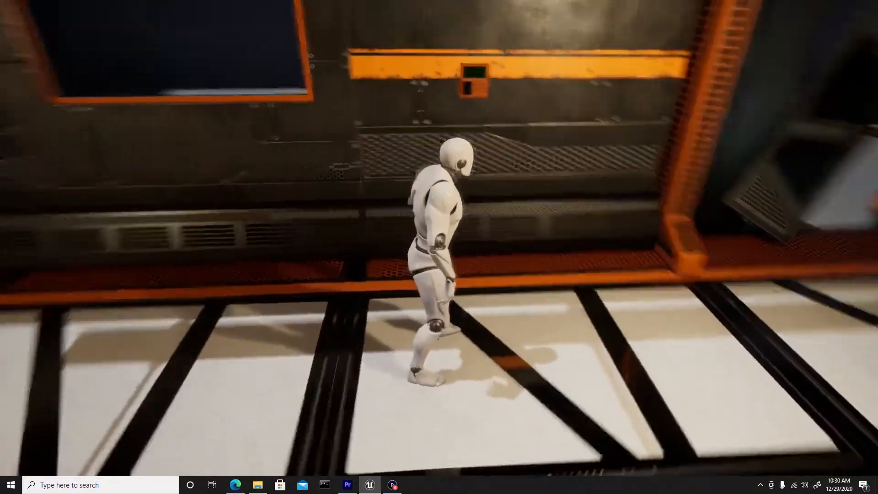
pyautogui.press('w')
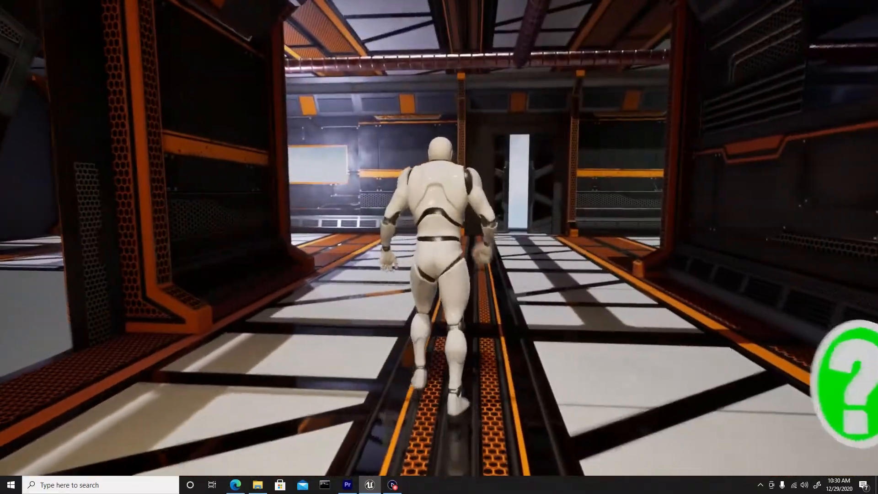
pyautogui.press('w')
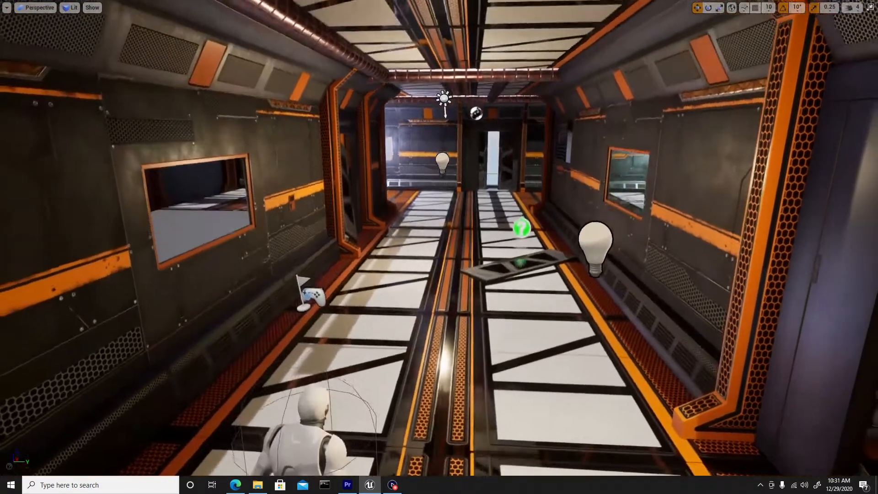
# Step: Duplicate the arena floor and raise the copy above the corridors to act as a roof
pyautogui.press('e')
pyautogui.moveTo(439, 247); pyautogui.dragTo(398, 298, button='right')
pyautogui.moveTo(433, 231); pyautogui.dragTo(531, 231, button='right')
pyautogui.press('s')
pyautogui.press('w')
pyautogui.moveTo(439, 247); pyautogui.dragTo(429, 234, button='right')
pyautogui.click(376, 299)
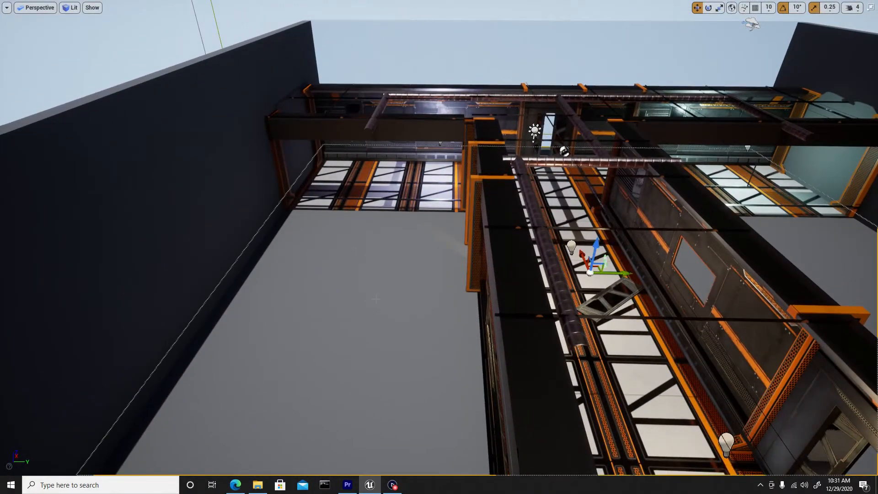
pyautogui.moveTo(388, 292); pyautogui.dragTo(411, 284, button='right')
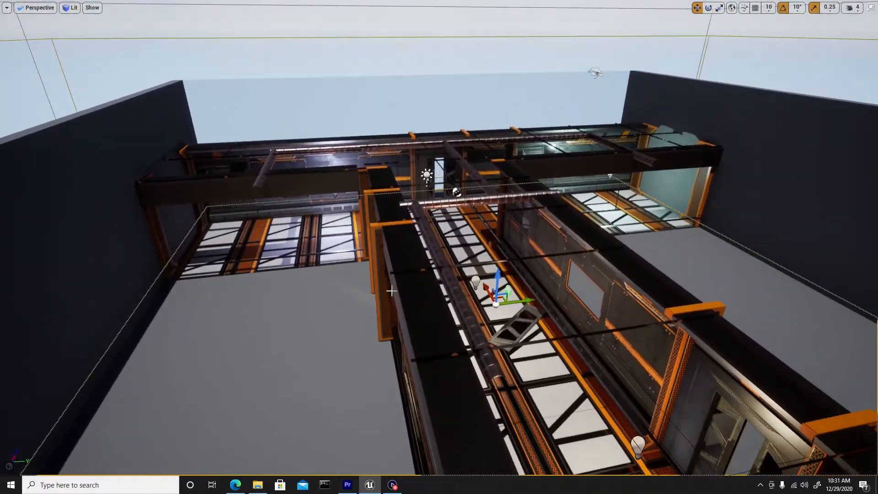
pyautogui.moveTo(495, 281); pyautogui.dragTo(494, 141)
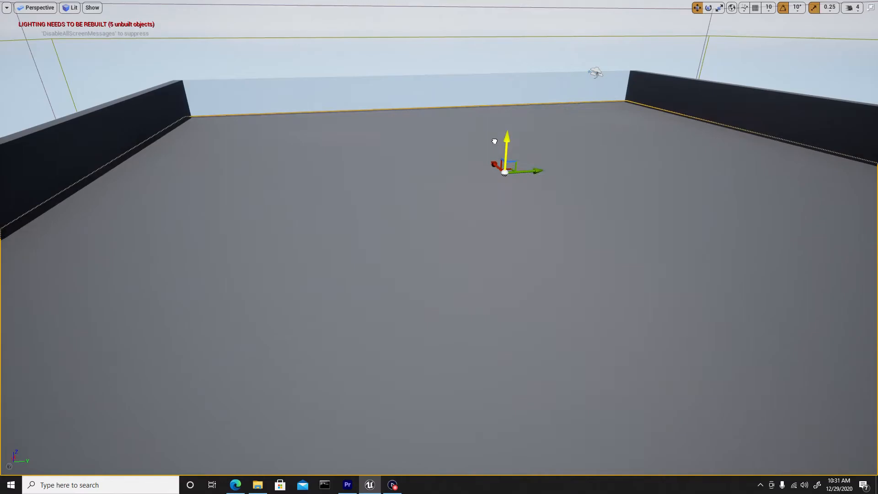
# Step: Adjust the height of the duplicated floor so it covers the level at about Z 822
pyautogui.moveTo(495, 141); pyautogui.dragTo(541, 133, button='right')
pyautogui.moveTo(491, 157); pyautogui.dragTo(490, 91)
pyautogui.moveTo(432, 189); pyautogui.dragTo(441, 211, button='middle')
pyautogui.moveTo(483, 78); pyautogui.dragTo(480, 114)
pyautogui.moveTo(476, 117); pyautogui.dragTo(477, 151, button='middle')
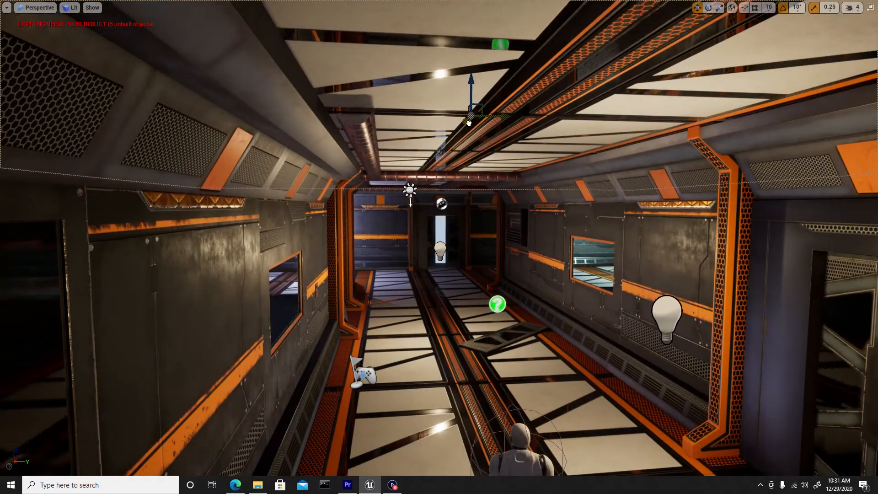
# Step: Examine the walls, windows and lighting inside the main corridor beneath the new roof
pyautogui.moveTo(445, 233)
pyautogui.mouseDown(button='right')
pyautogui.moveTo(400, 240)
pyautogui.moveTo(427, 245)
pyautogui.moveTo(385, 245)
pyautogui.moveTo(456, 242)
pyautogui.mouseUp(button='right')
pyautogui.press('e')
pyautogui.press('q')
pyautogui.press('q')
pyautogui.press('q')
pyautogui.press('d')
pyautogui.press('w')
pyautogui.press('s')
pyautogui.press('e')
pyautogui.press('q')
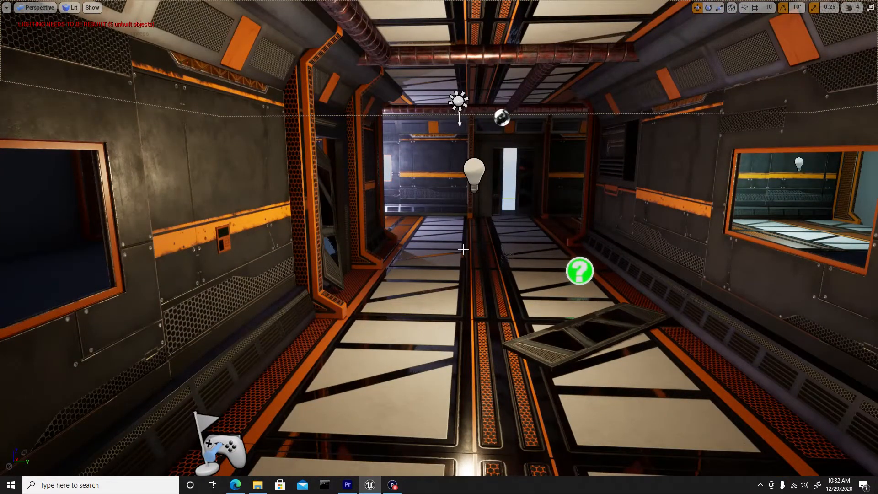
# Step: Leave the full-screen view and rebuild only the lighting with the roof in place
pyautogui.press('F11')
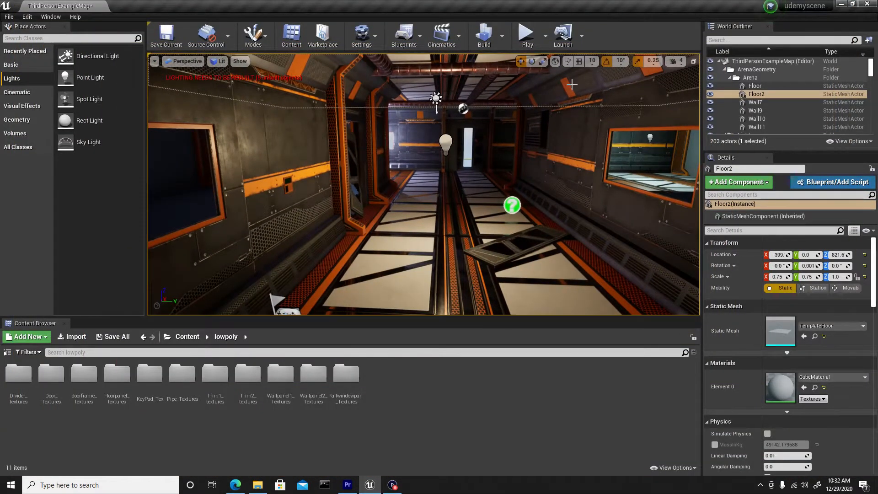
pyautogui.click(503, 35)
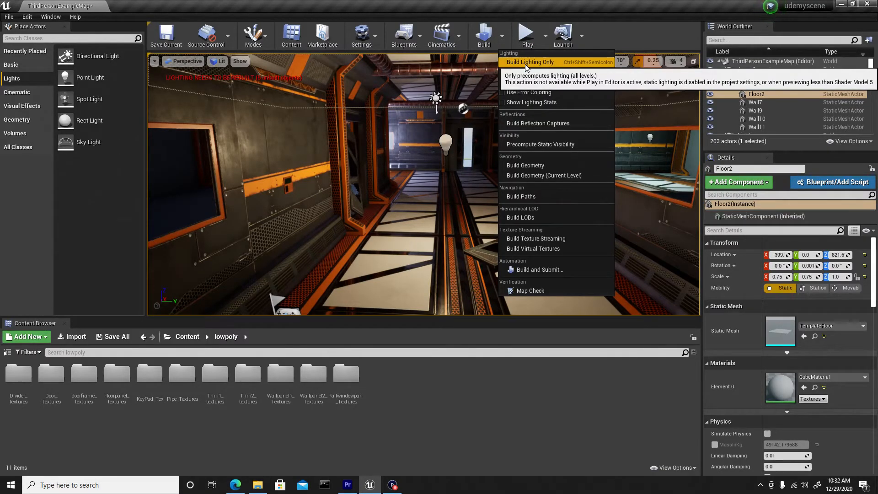
pyautogui.click(526, 64)
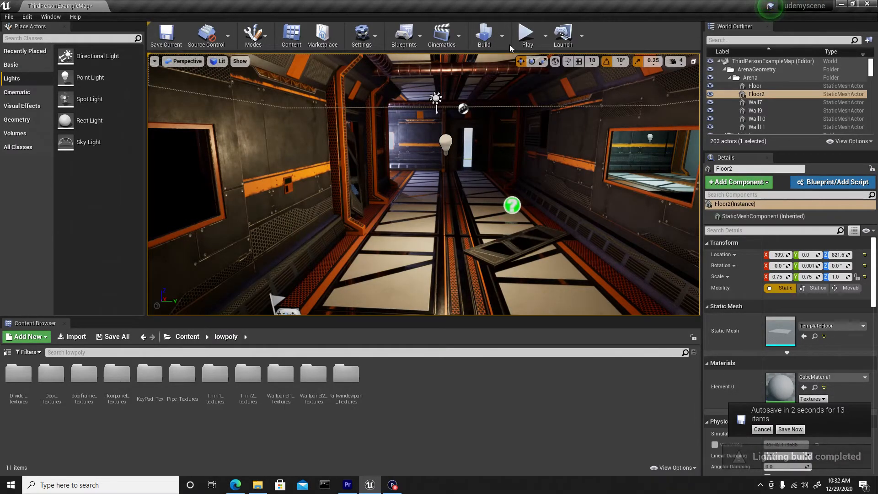
# Step: Play-test the roofed level in full screen, running through the main corridor and into the blue-lit side area to inspect the lighting
pyautogui.click(526, 36)
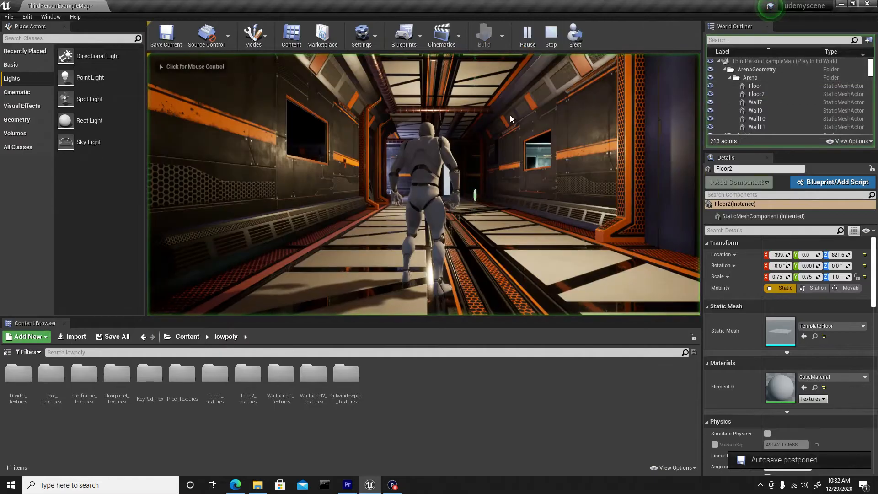
pyautogui.press('F11')
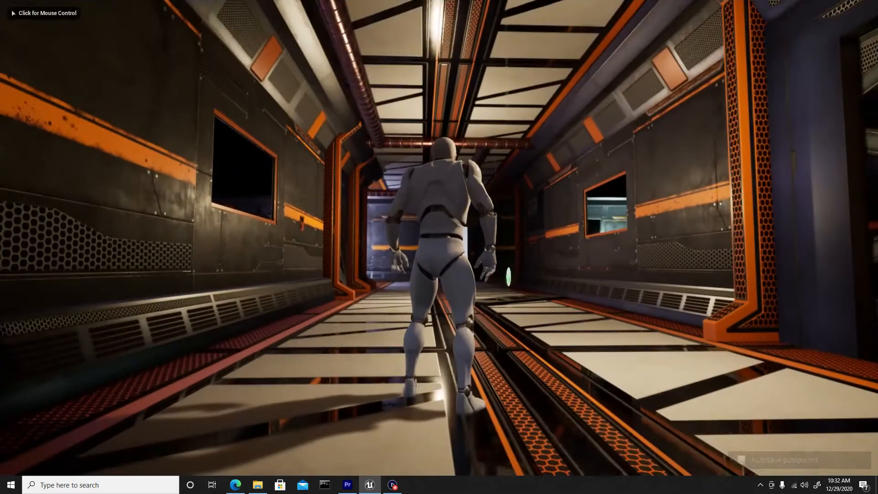
pyautogui.click(439, 247)
pyautogui.press('w')
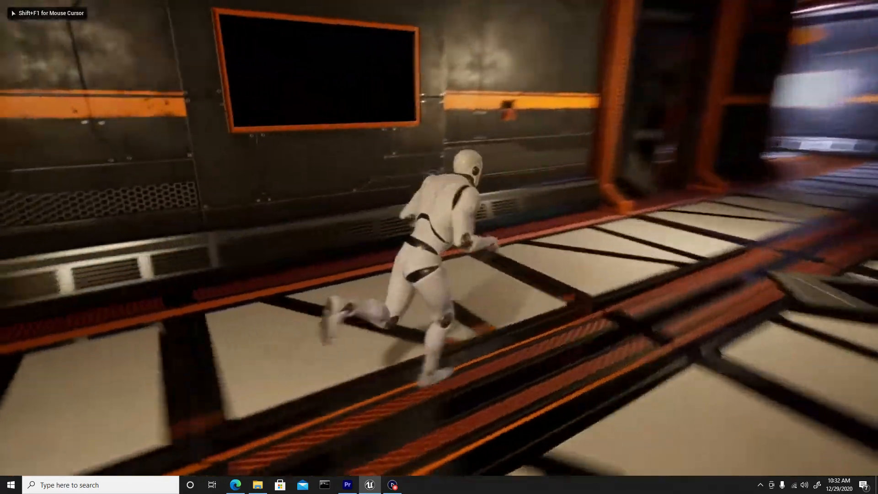
pyautogui.press('a')
pyautogui.press('space')
pyautogui.press('s')
pyautogui.press('w')
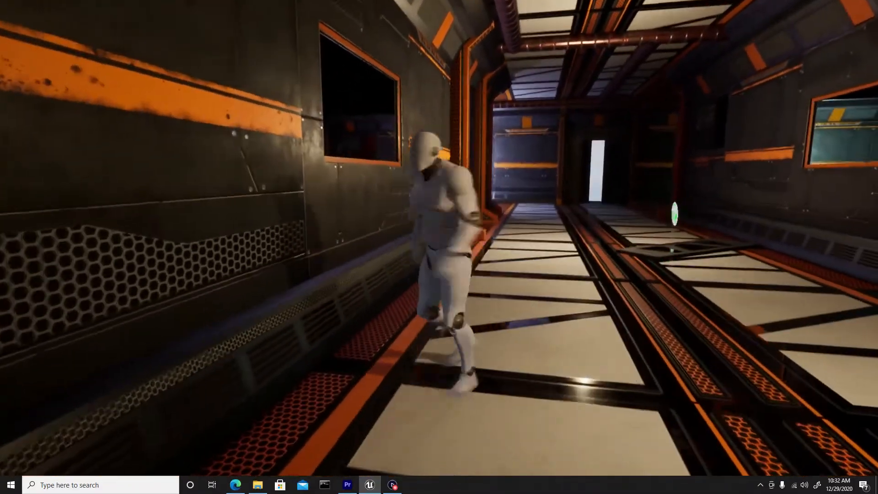
pyautogui.press('space')
pyautogui.press('w')
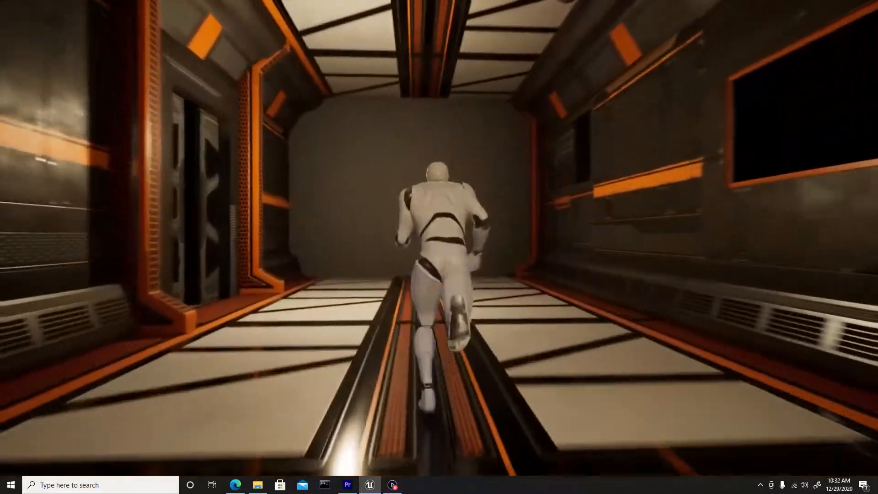
pyautogui.press('w')
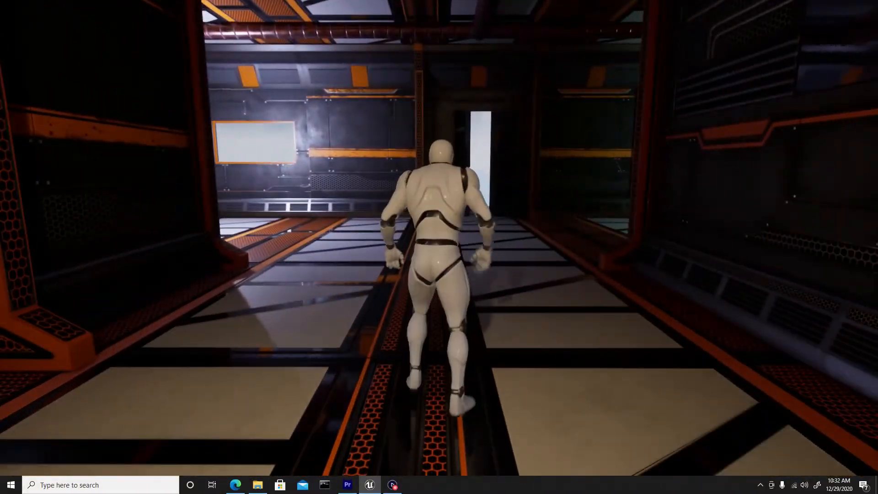
pyautogui.press('w')
pyautogui.press('w')
pyautogui.press('d')
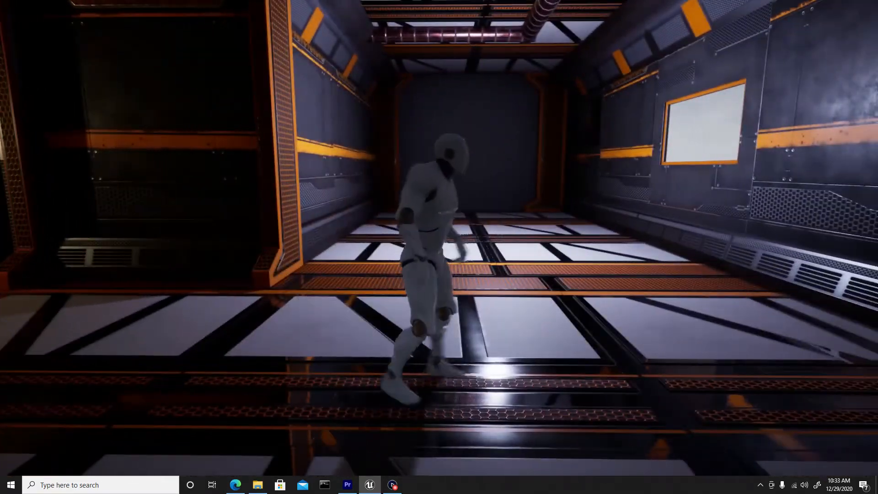